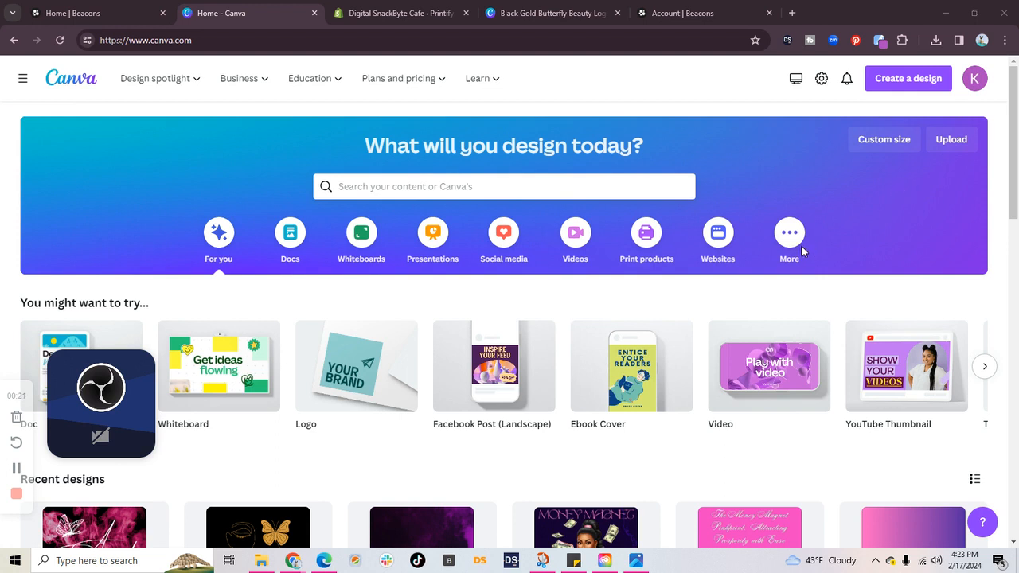
Step: Open the Indoor Wall Tapestries product in the Printify catalog within Shopify and view the logo design in Canva
click(399, 14)
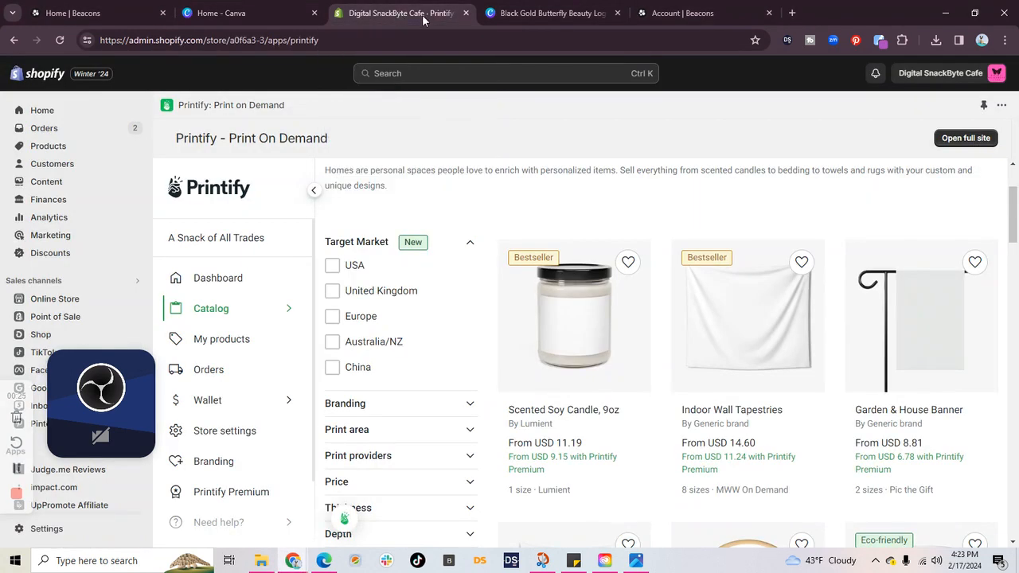
click(738, 341)
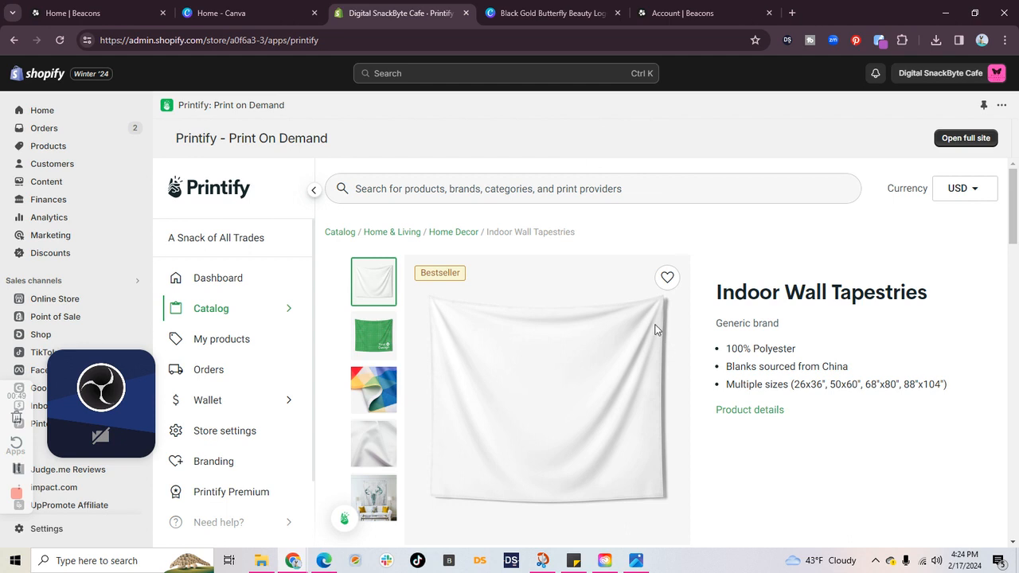
click(550, 13)
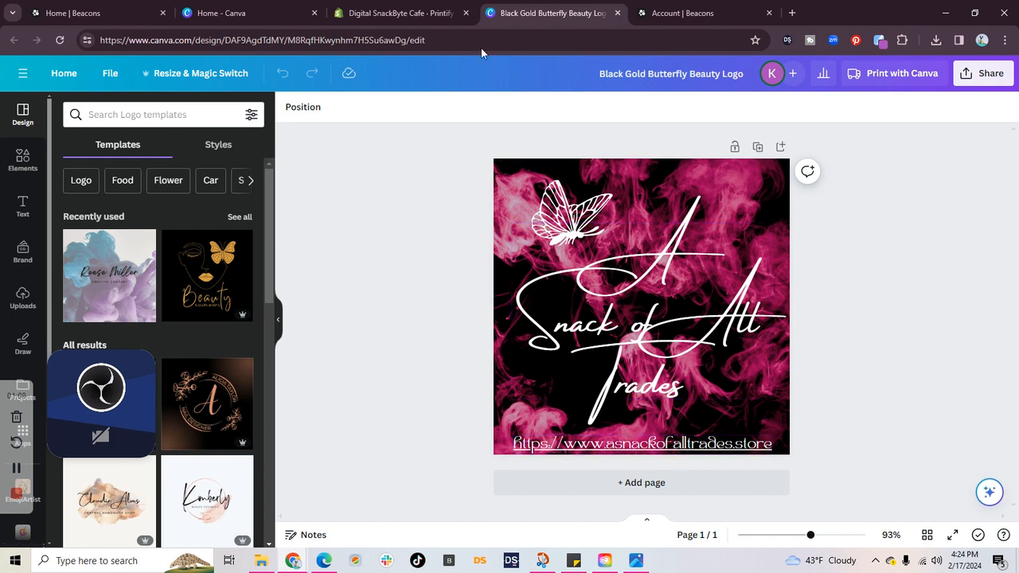
Step: Return to the Printify product page in Shopify and start designing the Indoor Wall Tapestries with provider MWW On Demand
mouse_move(443, 28)
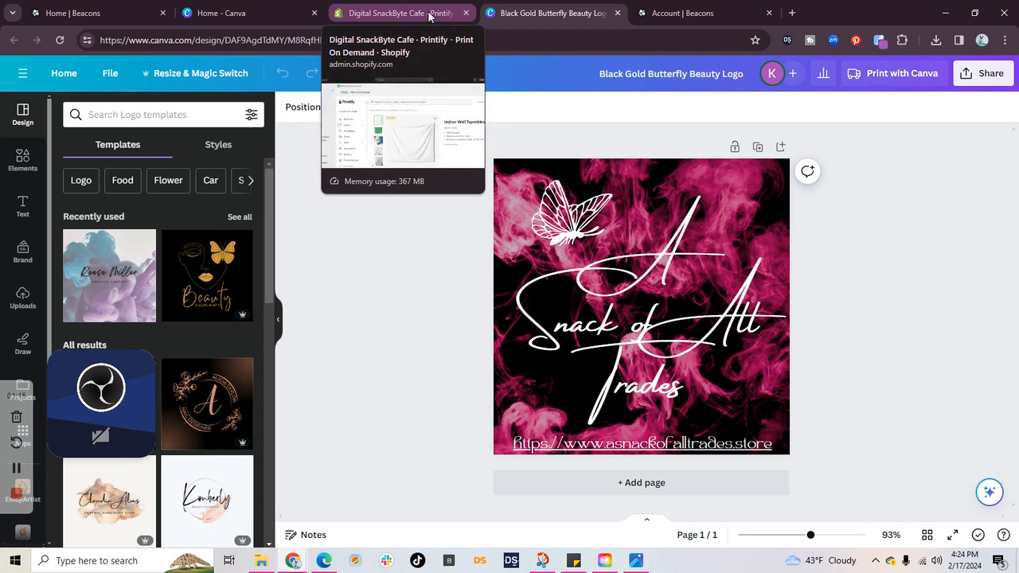
click(429, 16)
scroll(580, 379, down, 3)
scroll(616, 284, up, 3)
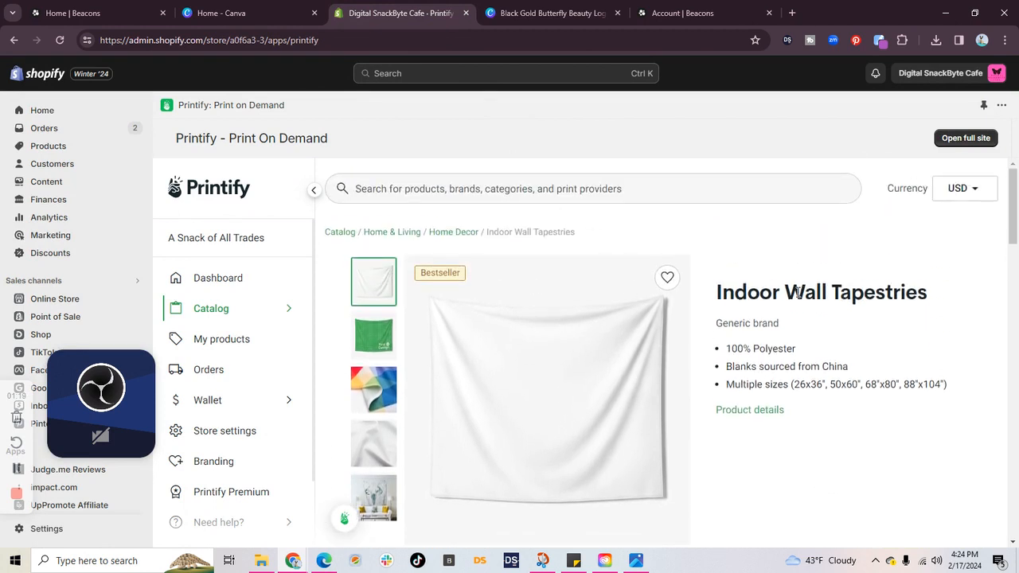
scroll(836, 306, down, 2)
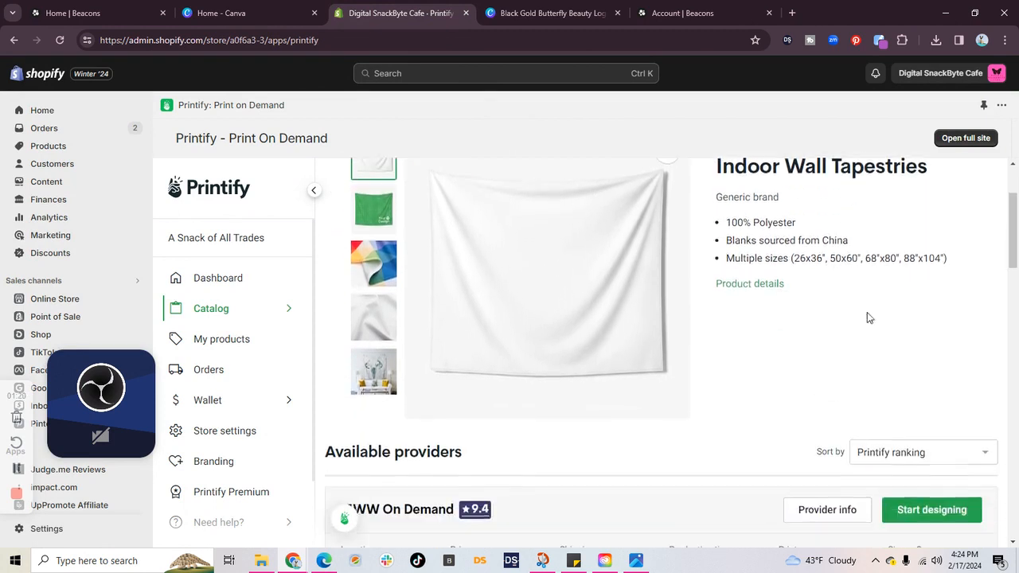
click(929, 510)
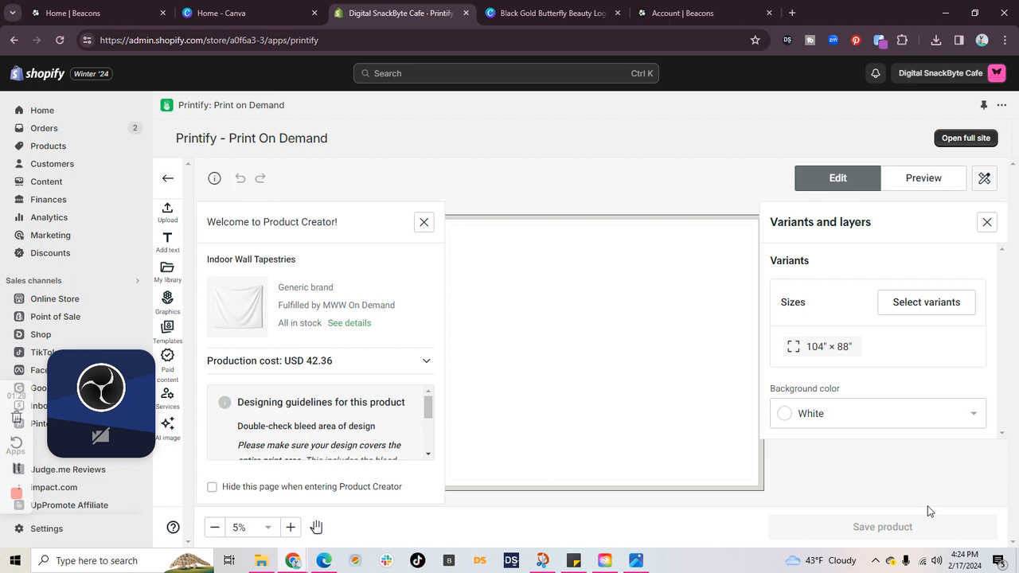
Step: Upload the image Black Gold Butterfly Beauty Logo (1) from the device's Downloads folder to the tapestry design
click(172, 218)
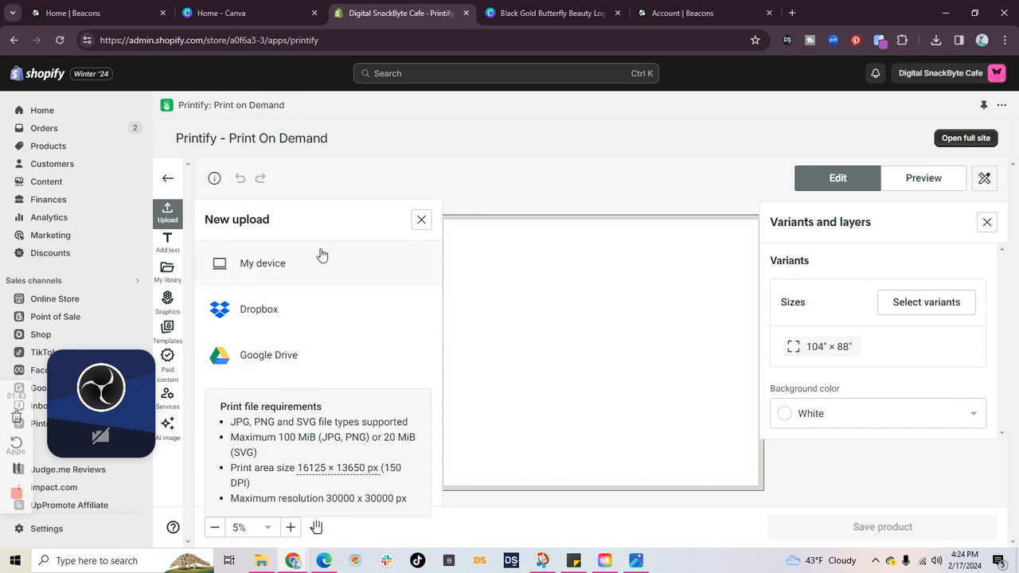
click(272, 263)
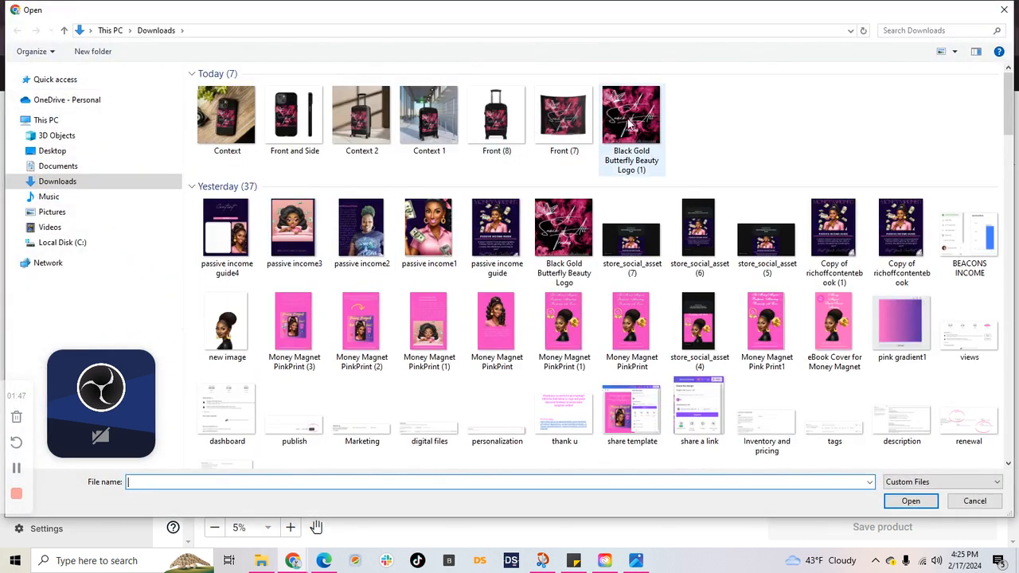
click(629, 123)
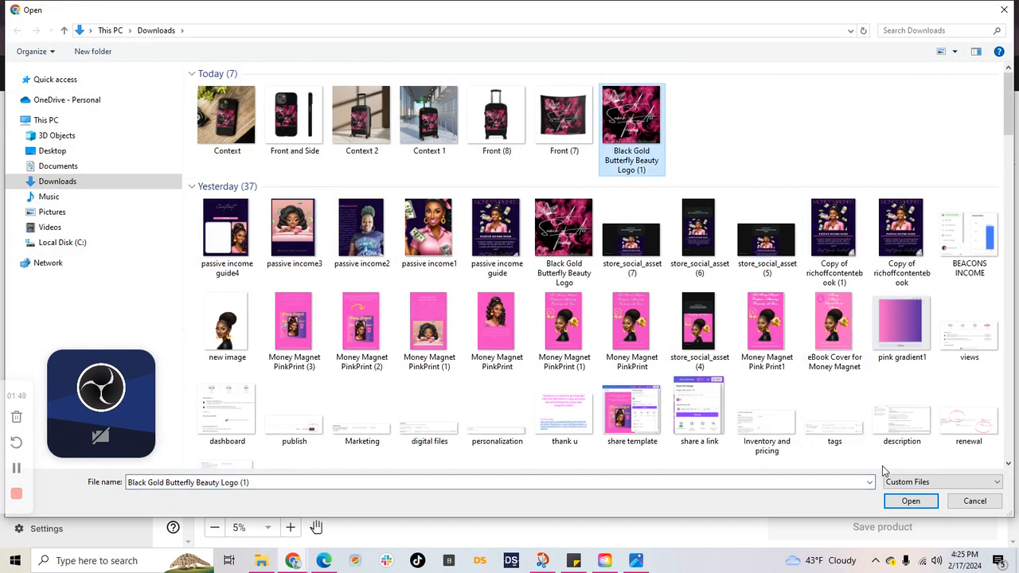
click(908, 503)
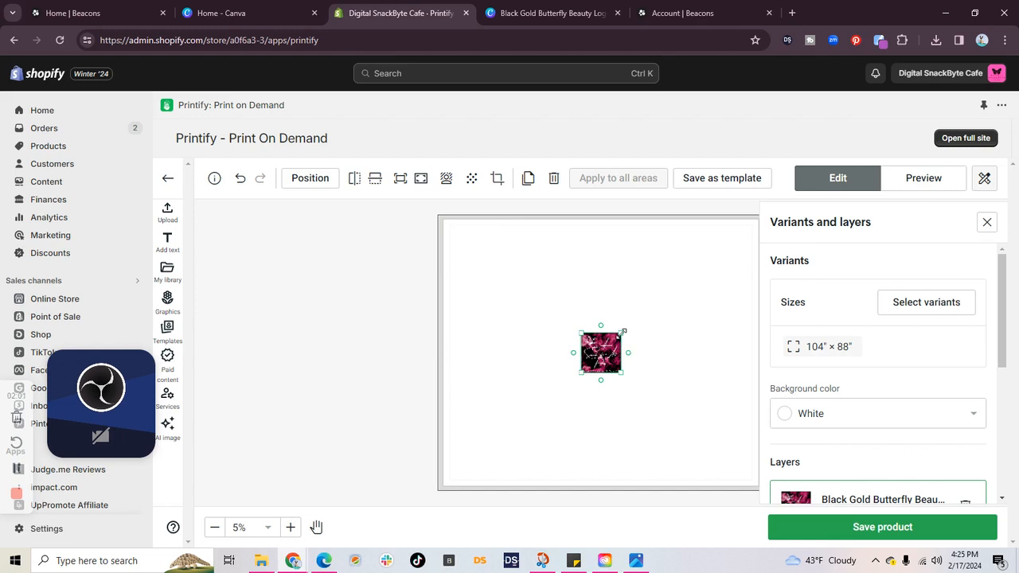
Step: Enlarge the logo, fill it to the tapestry placeholder and preview the product
drag(622, 332, 745, 245)
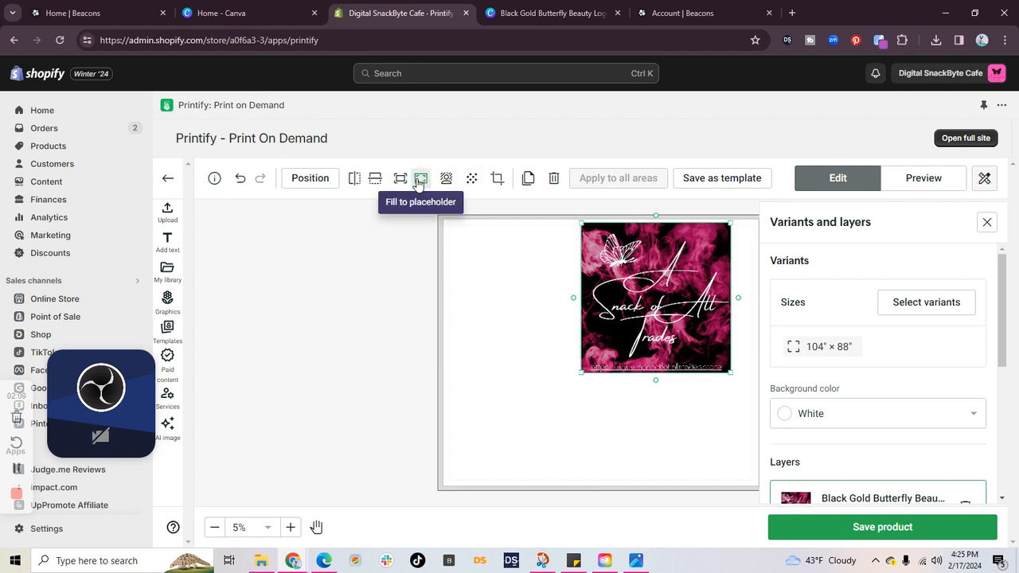
click(419, 181)
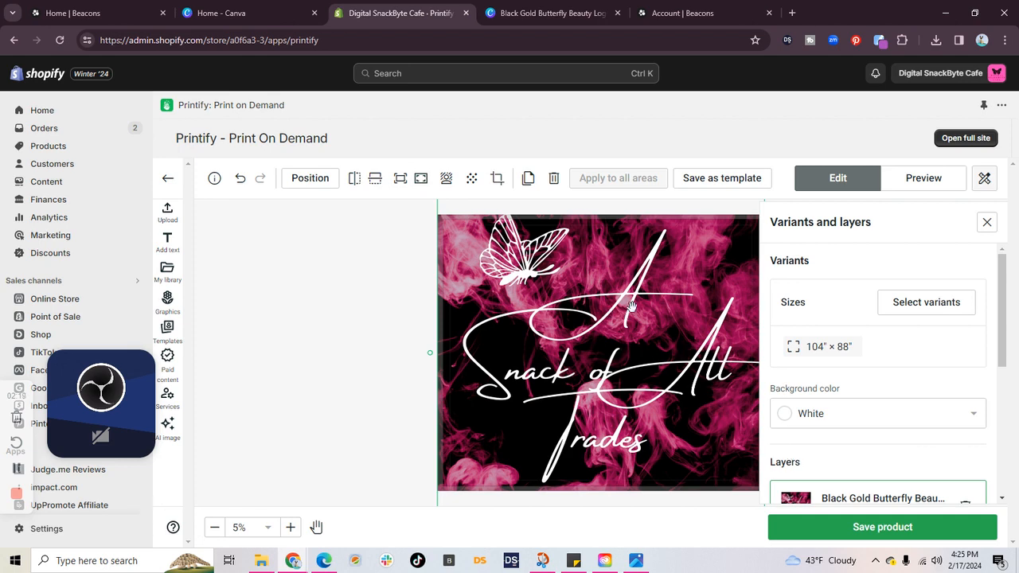
click(926, 179)
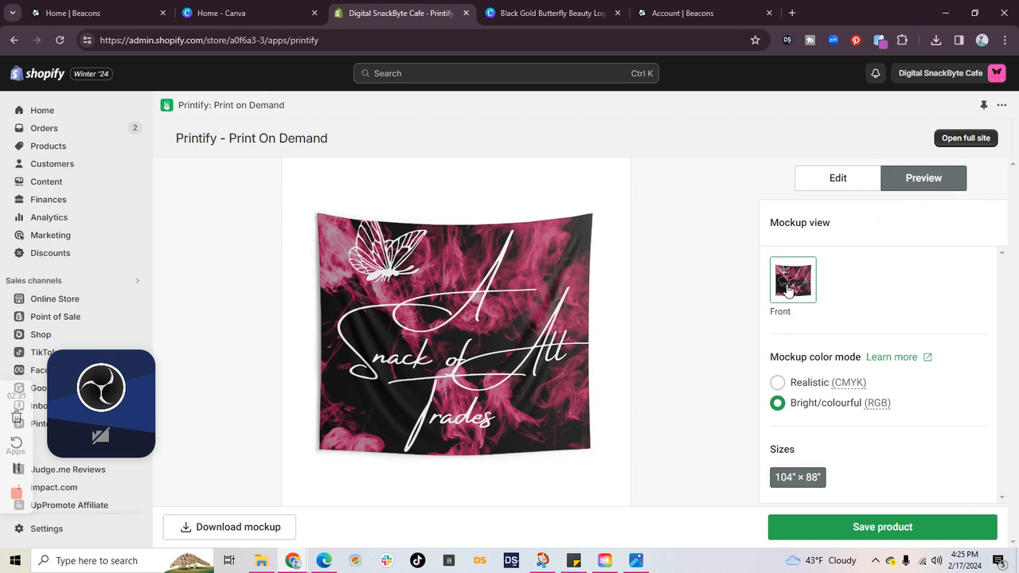
Step: Download the front mockup of the filled tapestry, inspect the image enlarged and minimize the open image windows
click(243, 527)
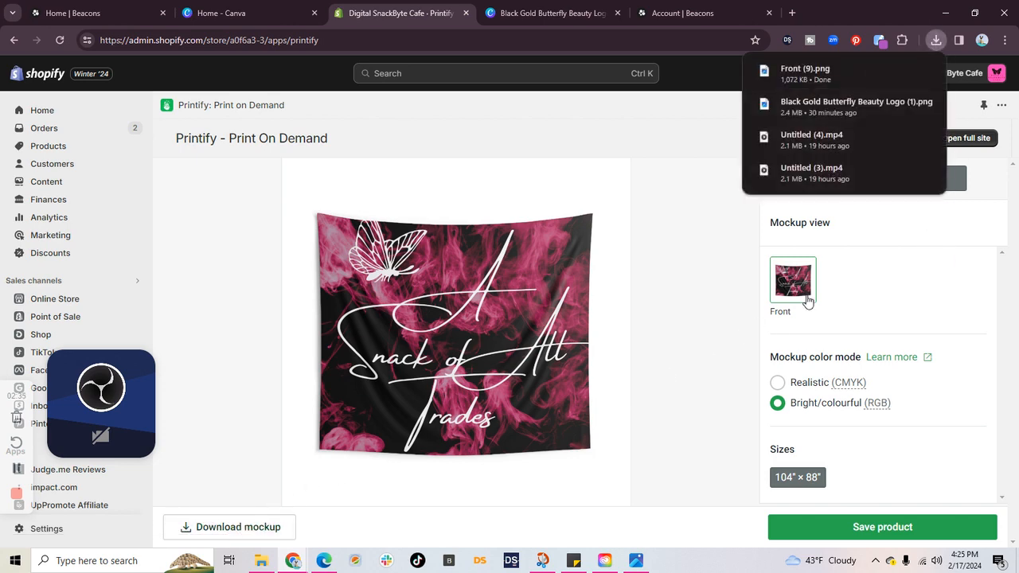
click(790, 73)
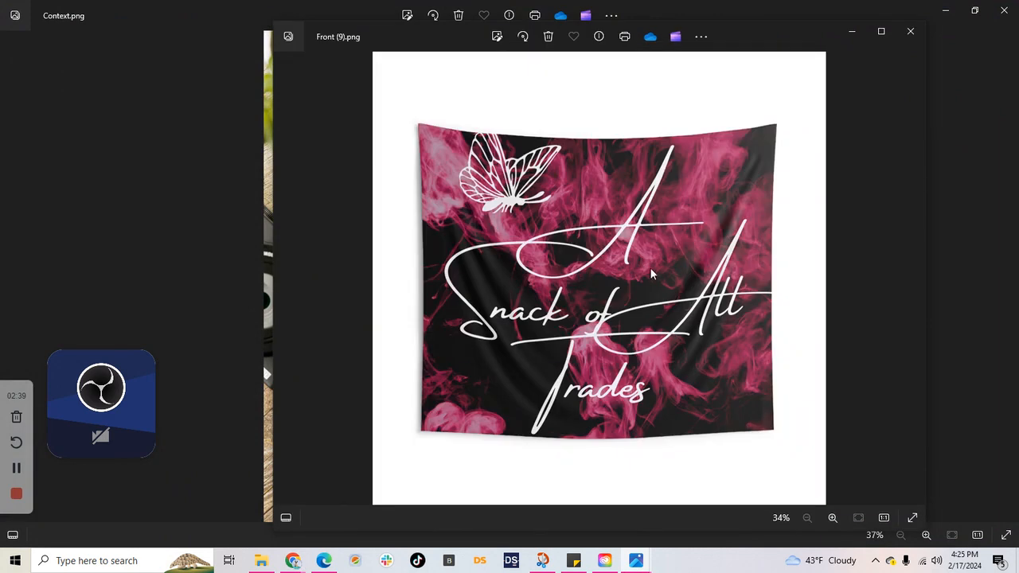
scroll(720, 307, up, 1)
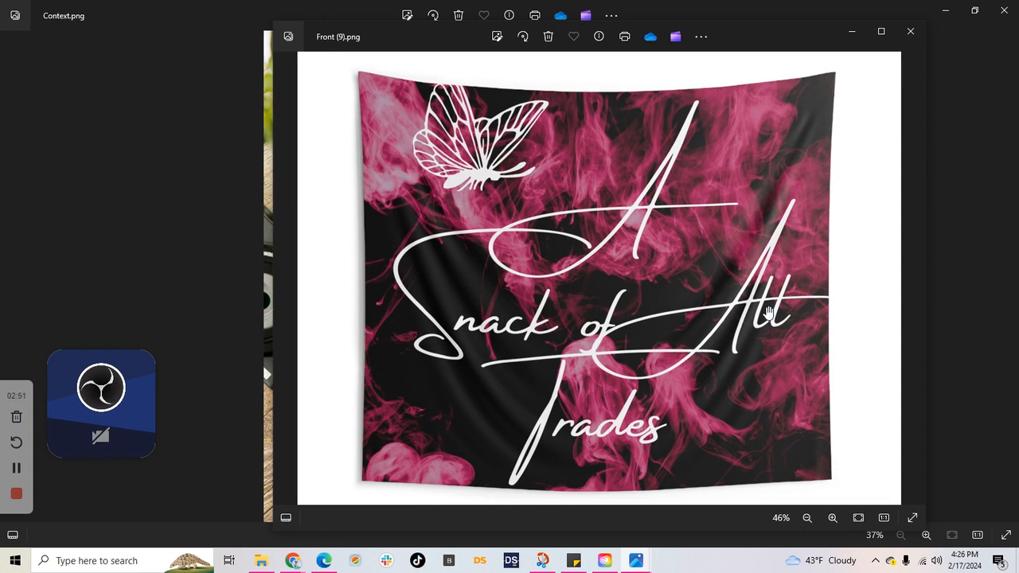
click(853, 31)
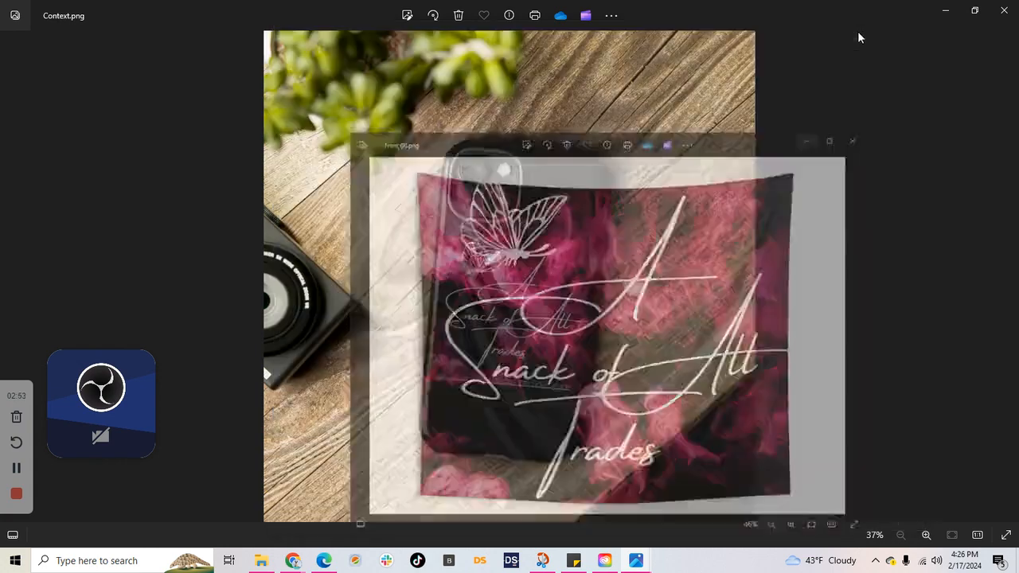
click(944, 10)
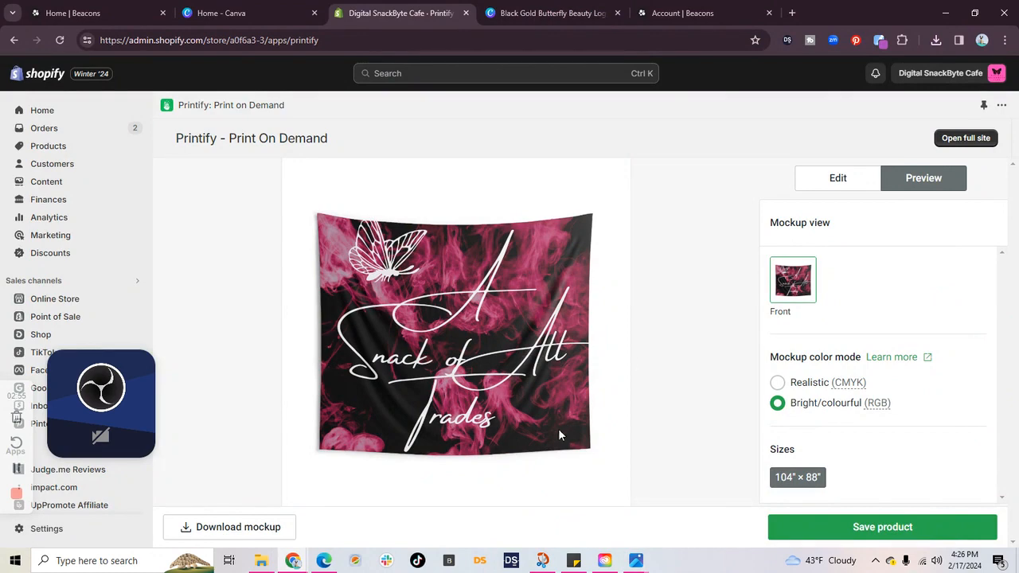
Step: Return to editing, fit the logo to the placeholder and scale it down slightly so the website address stays inside the print area
click(826, 181)
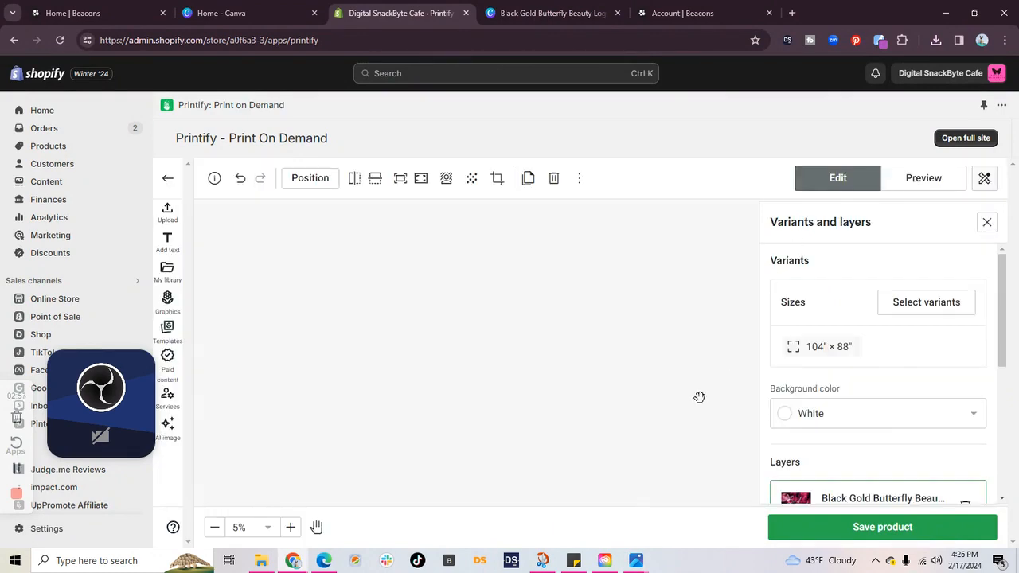
click(400, 178)
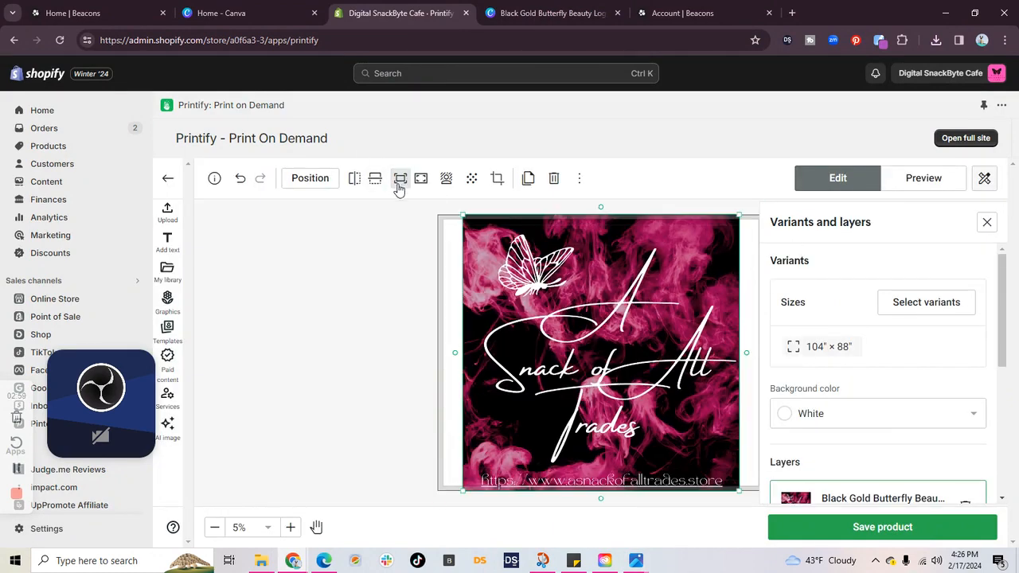
drag(644, 400, 644, 406)
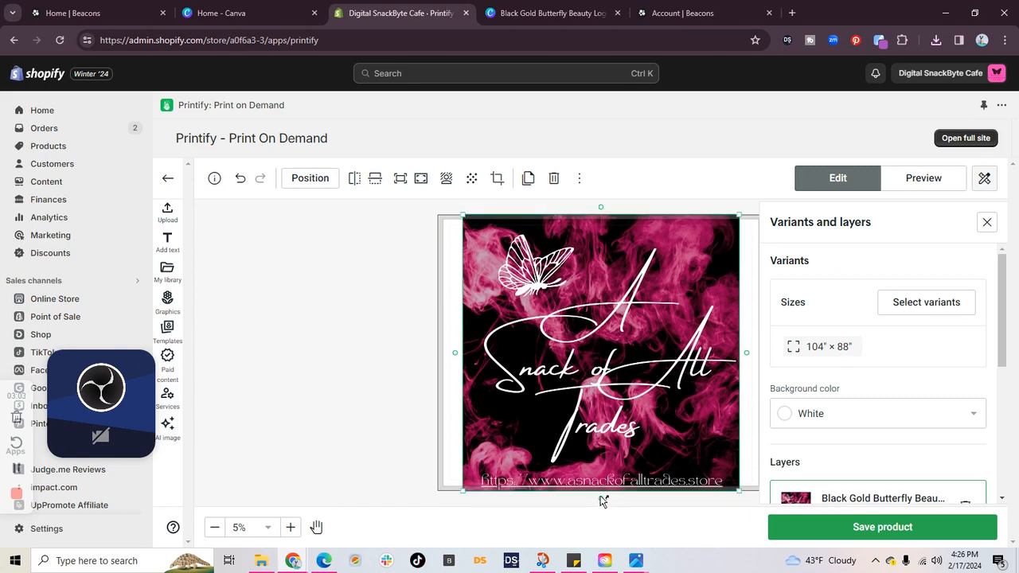
drag(738, 491, 736, 482)
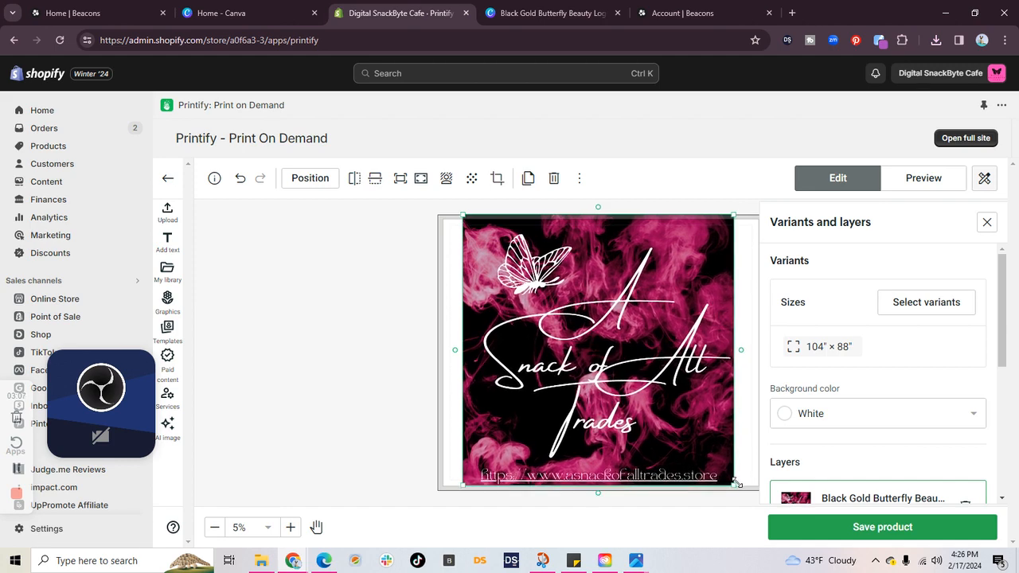
Step: Set the tapestry's background color to Black, shift the logo slightly right and down, and deselect it
click(791, 423)
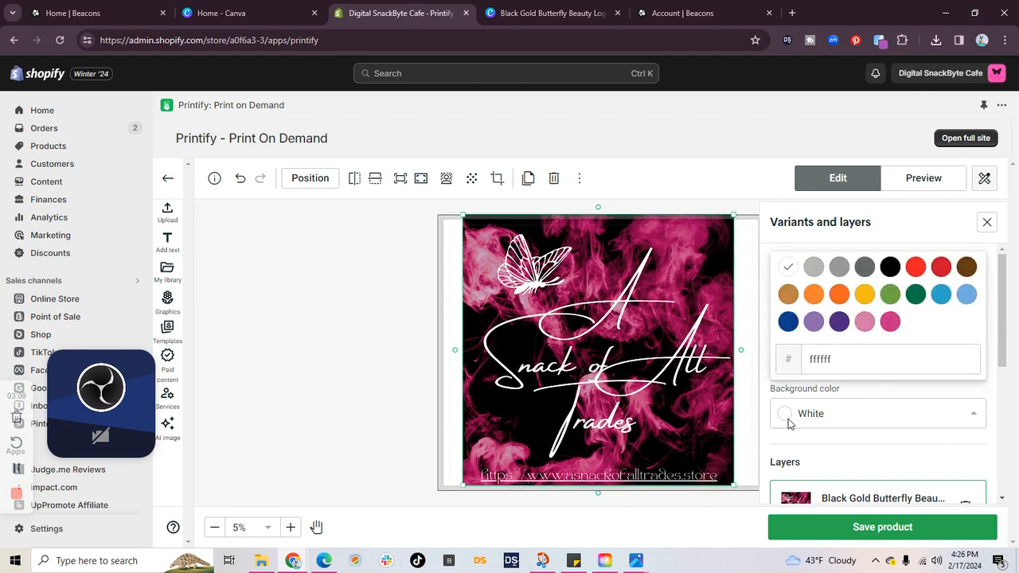
click(889, 267)
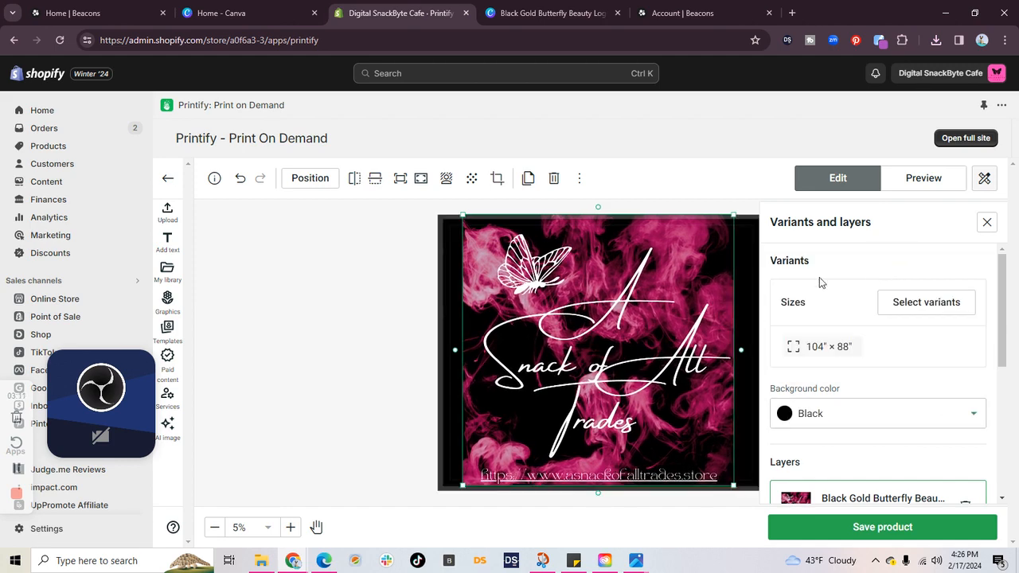
drag(672, 475, 674, 479)
click(341, 382)
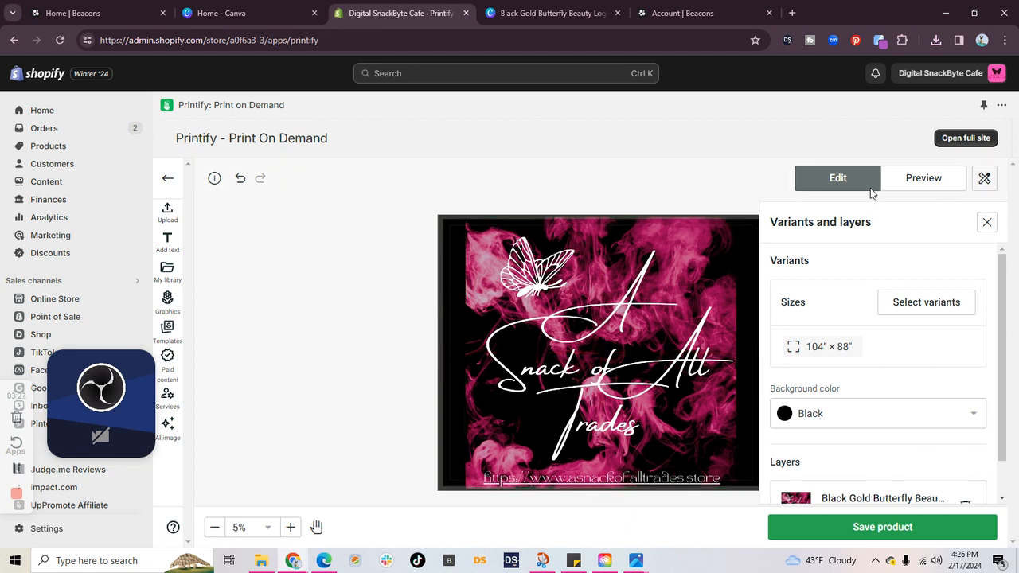
Step: Preview the black-background tapestry, download and open its front mockup, and close the old phone case image
click(923, 179)
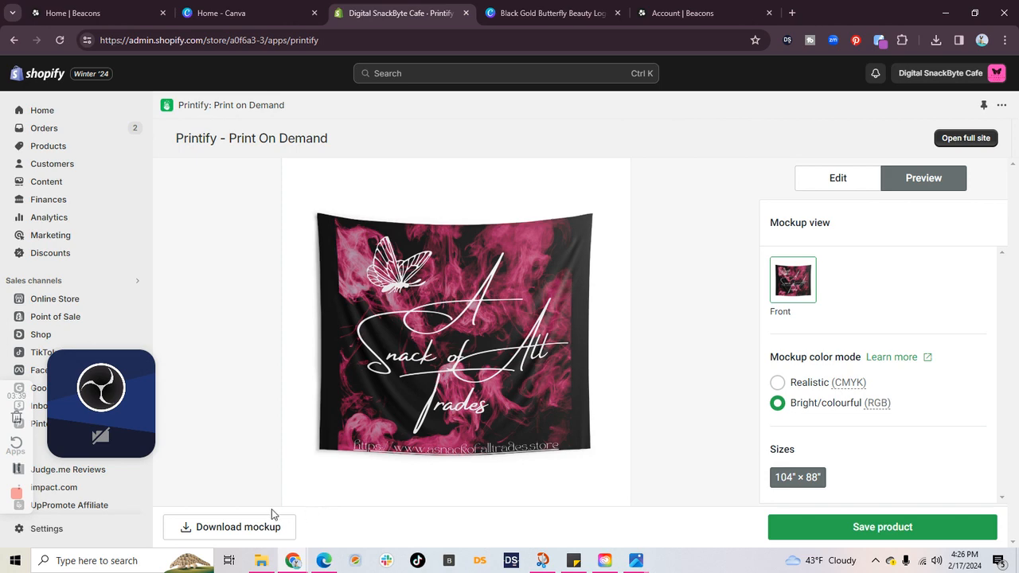
click(257, 526)
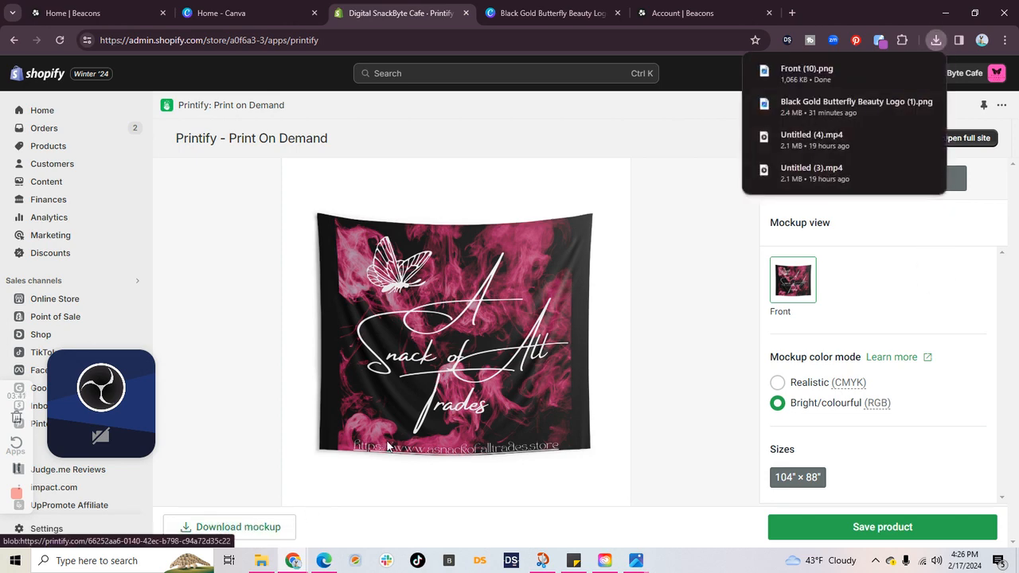
click(806, 72)
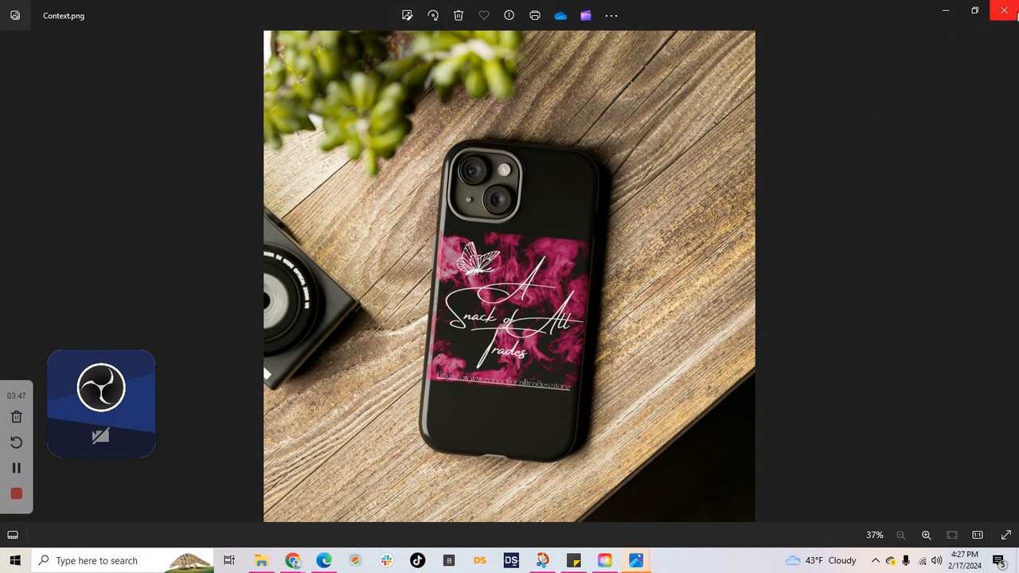
click(1005, 14)
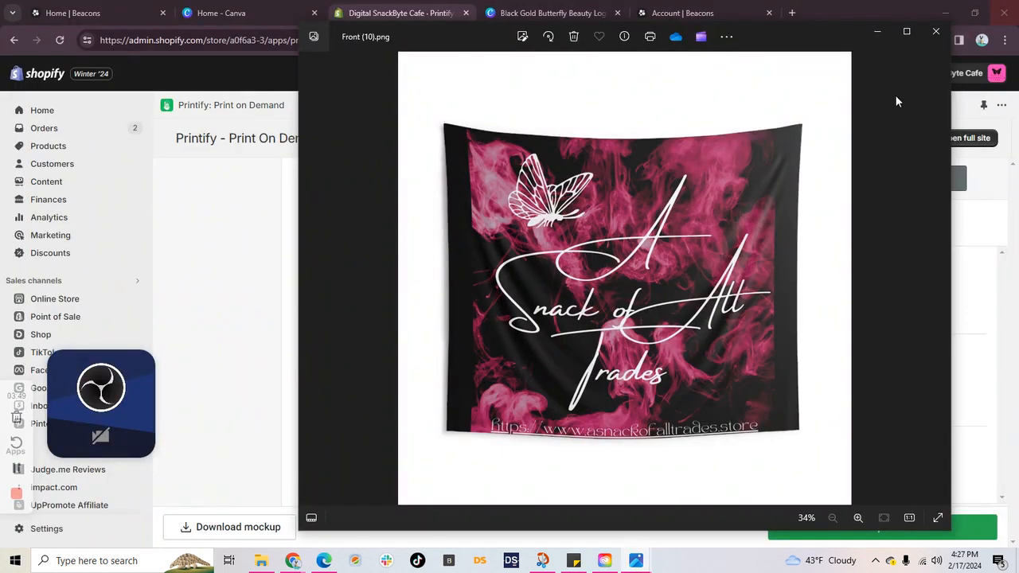
Step: Examine the downloaded tapestry mockup in a maximized window, checking the logo, borders and website address
scroll(813, 183, up, 2)
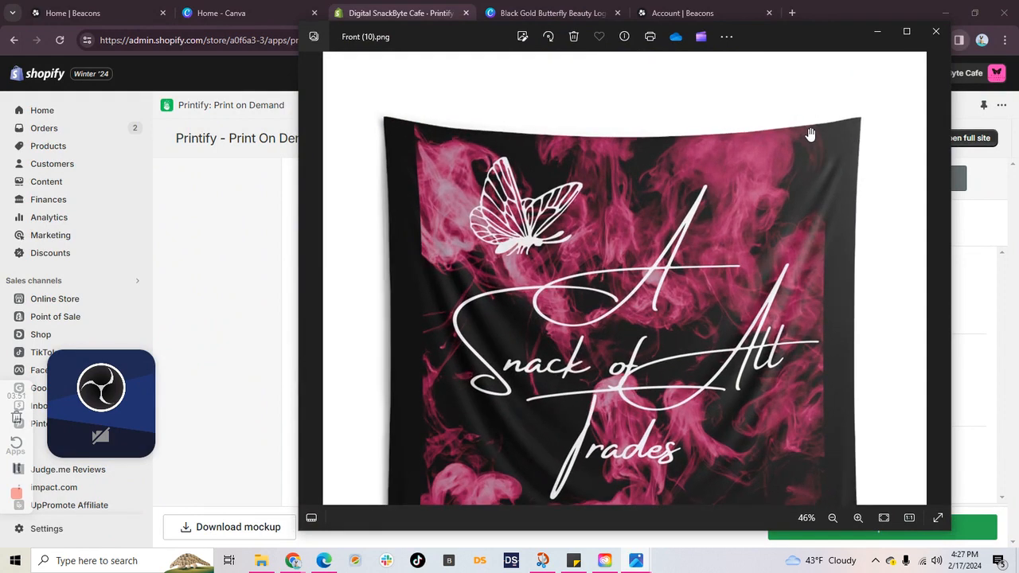
scroll(807, 148, down, 1)
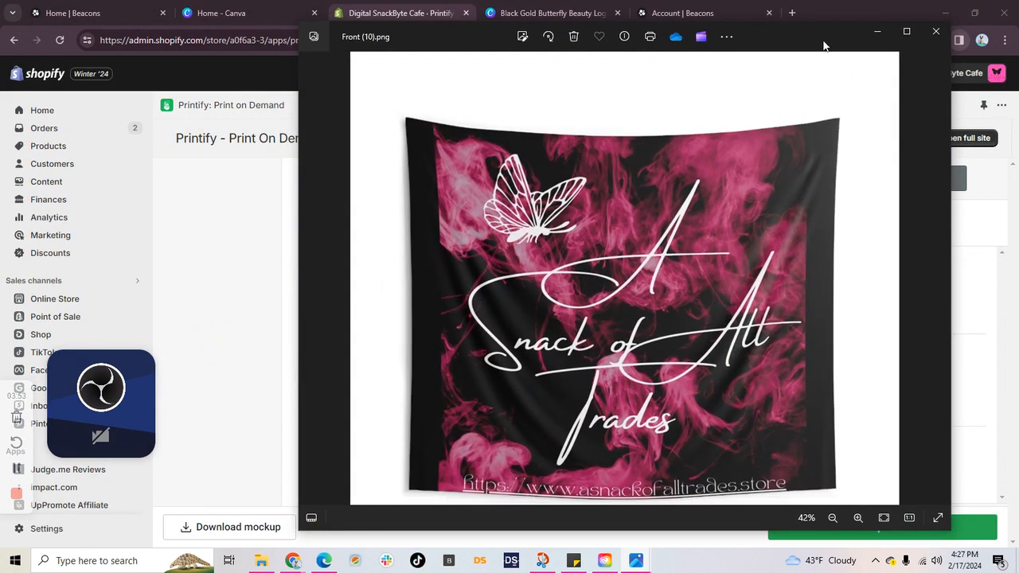
click(906, 32)
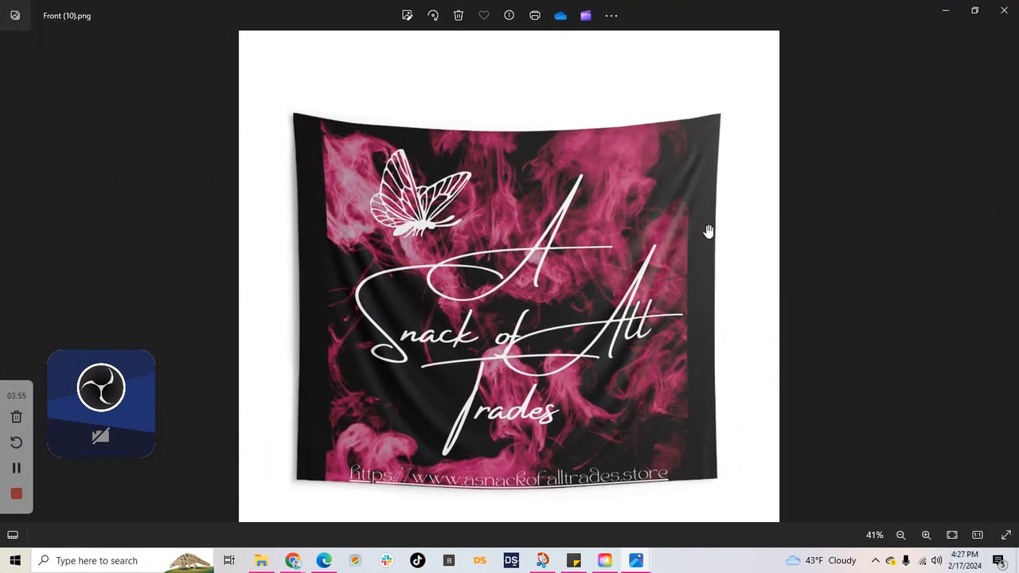
scroll(708, 231, up, 1)
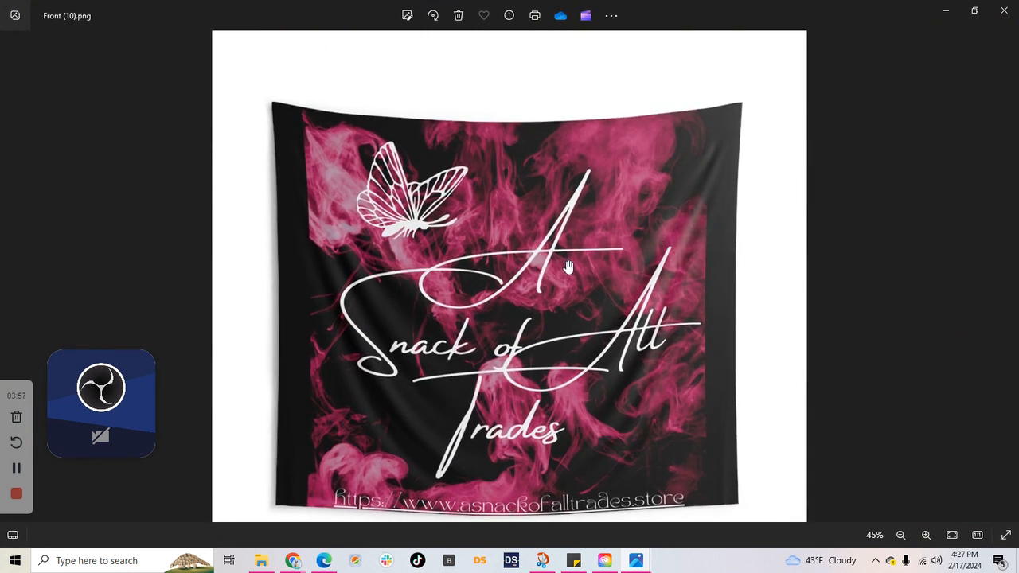
scroll(565, 284, down, 1)
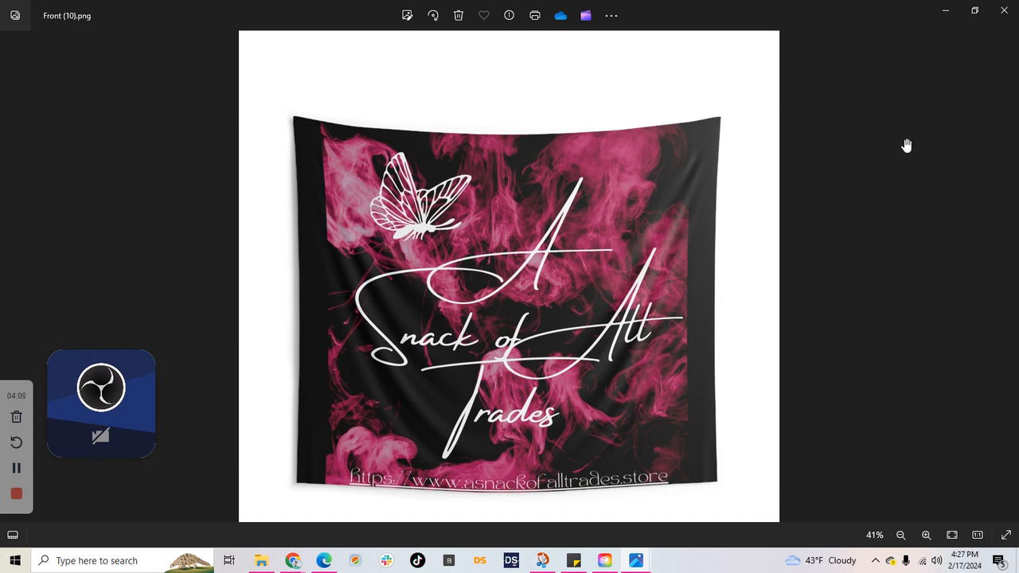
Step: Close the tapestry mockup image and save the tapestry product
click(1002, 17)
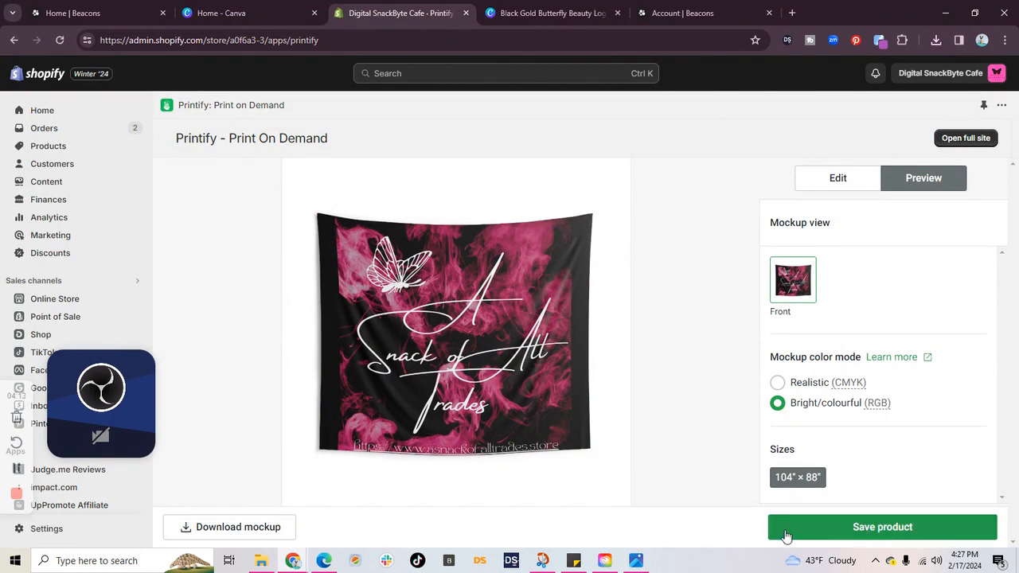
click(888, 527)
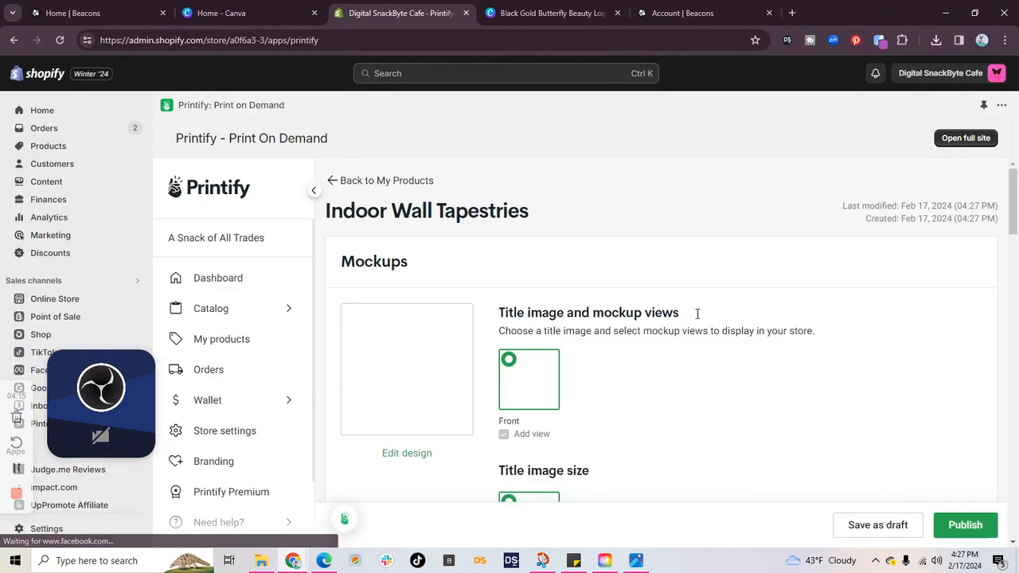
Step: Find the Vagabond 20oz Tumbler among the catalog's high earning products and start designing it with the provider Chill
click(263, 310)
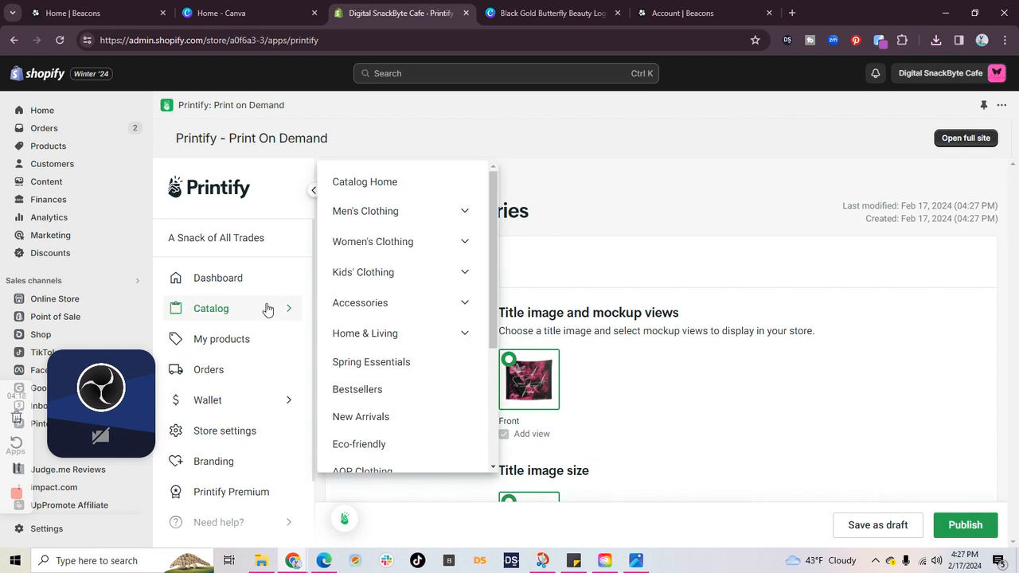
click(384, 188)
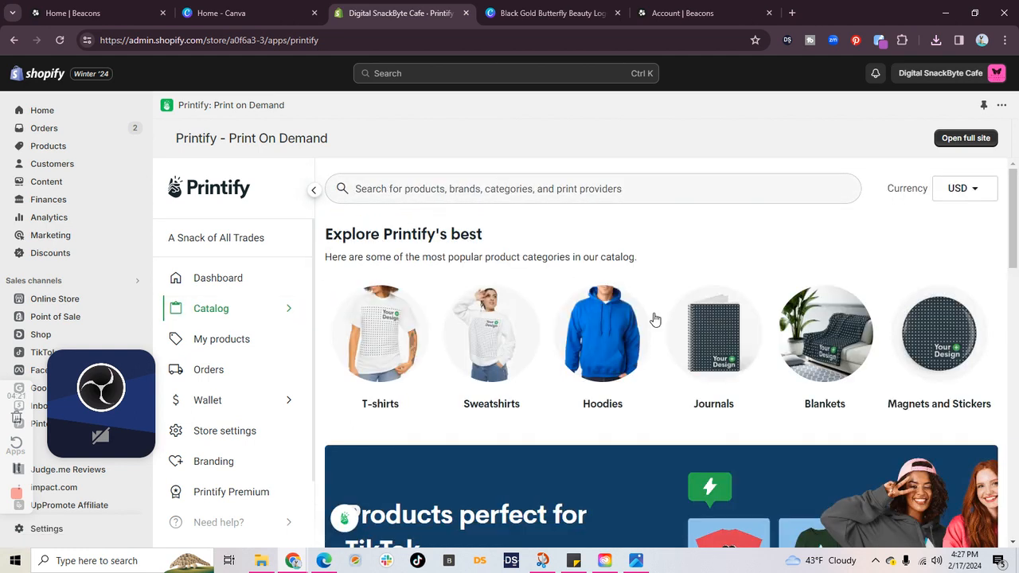
scroll(840, 331, down, 5)
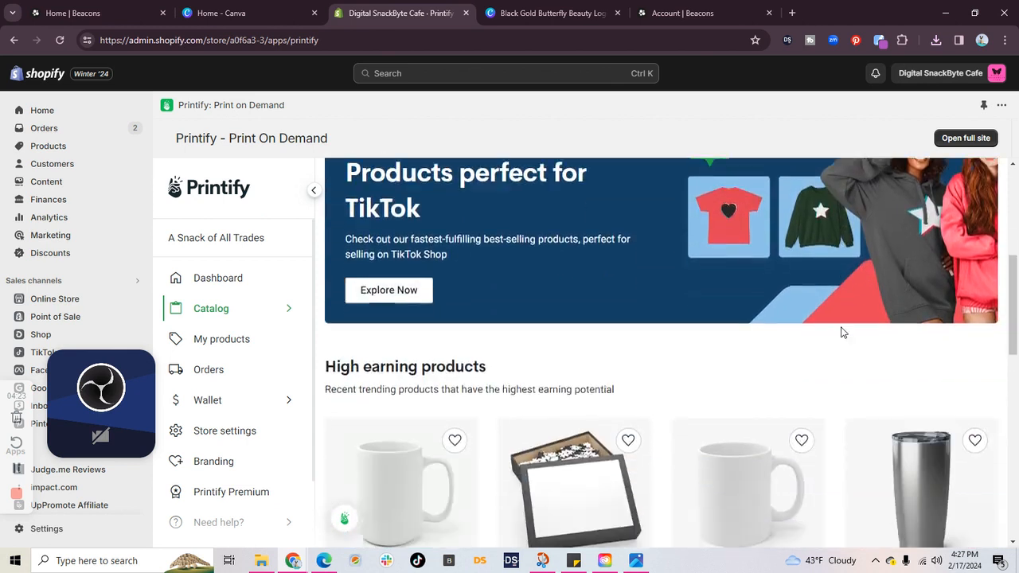
scroll(842, 331, down, 1)
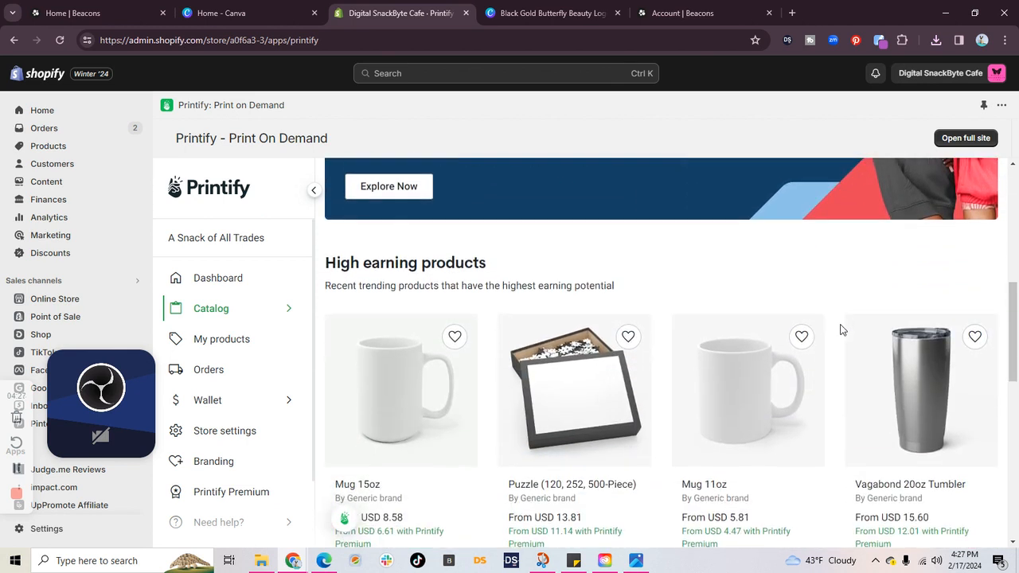
click(915, 389)
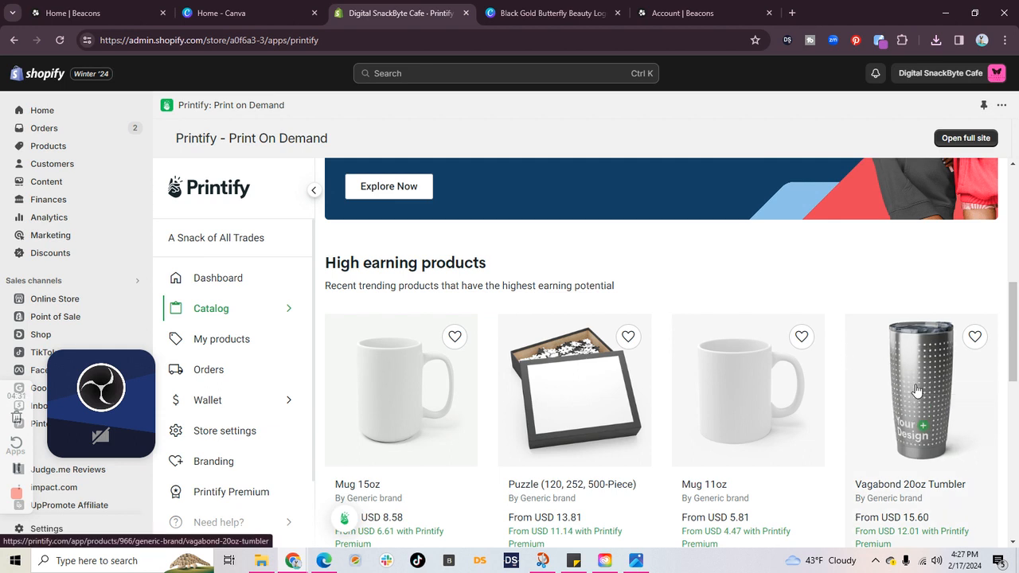
scroll(533, 345, down, 2)
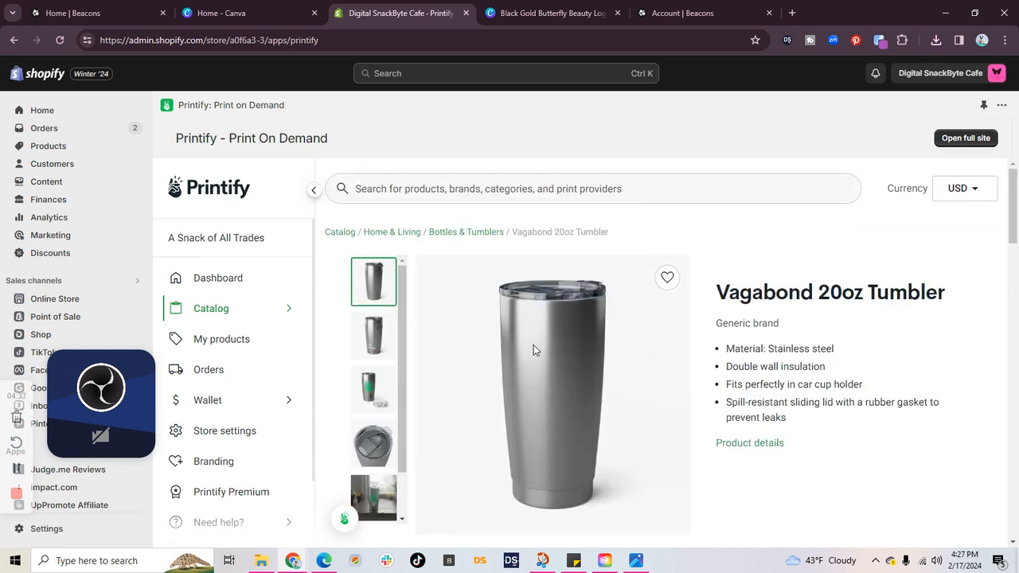
scroll(550, 333, down, 2)
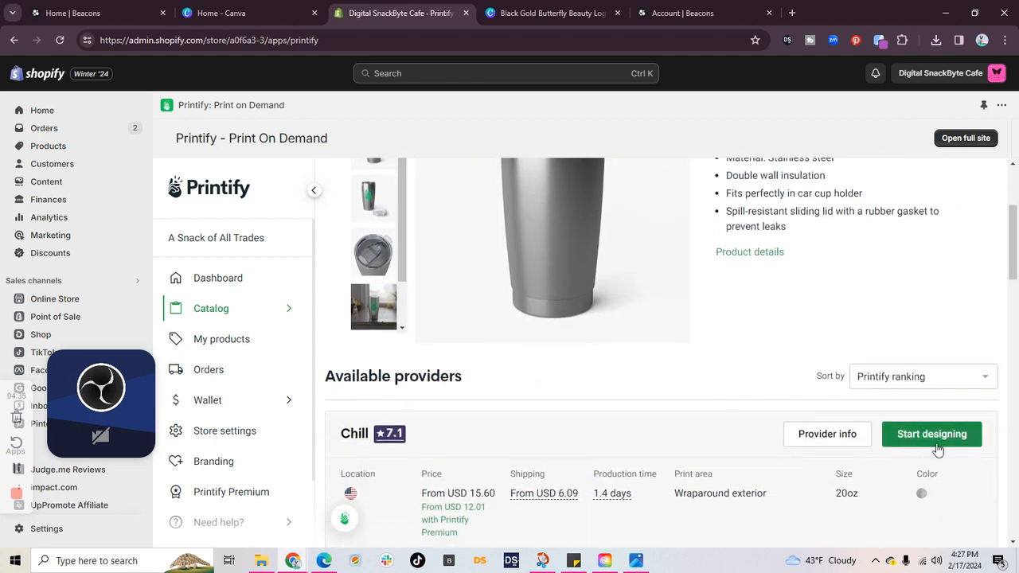
click(929, 369)
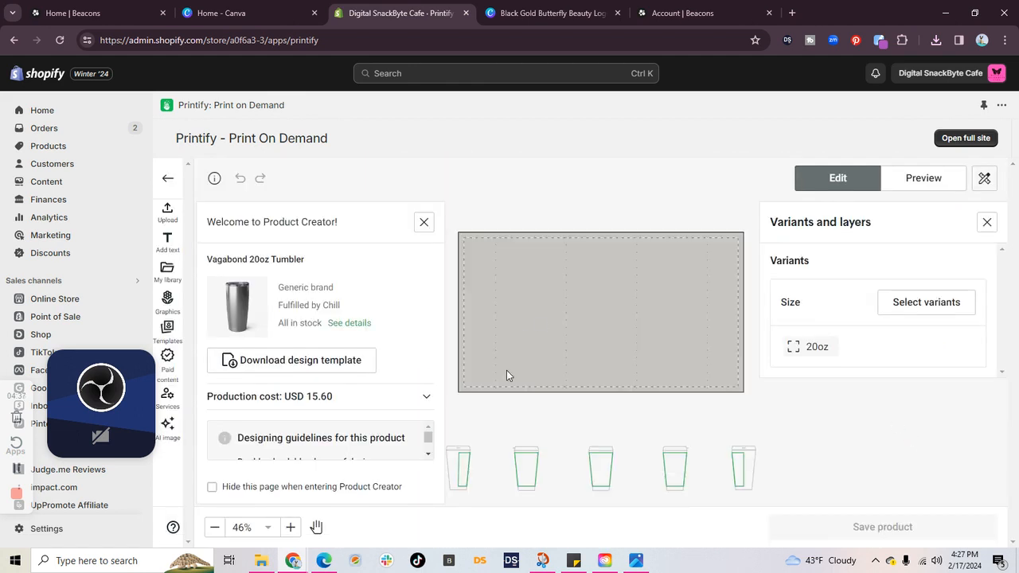
Step: Upload the image Black Gold Butterfly Beauty Logo (1) from Downloads onto the tumbler's wraparound print area
click(168, 212)
click(253, 267)
click(765, 118)
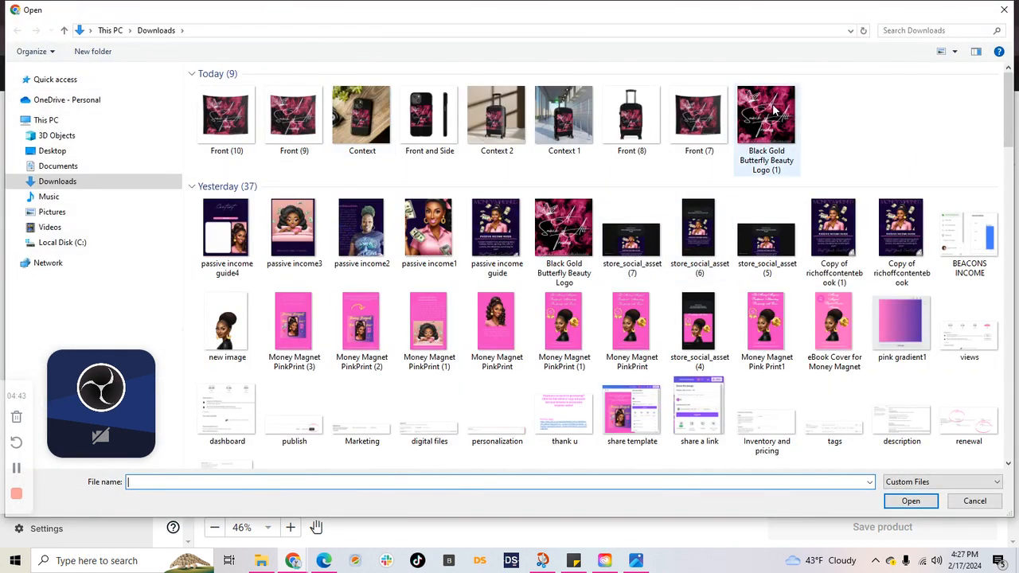
click(920, 504)
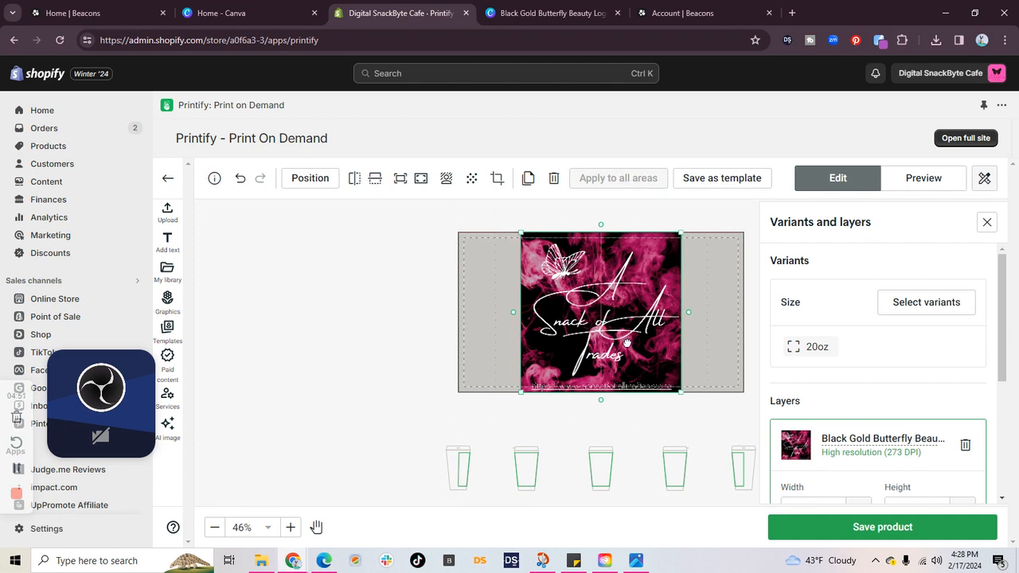
Step: Move the tumbler logo slightly down, scale it down so it fits inside the dashed safe area, and deselect it
drag(627, 341, 629, 347)
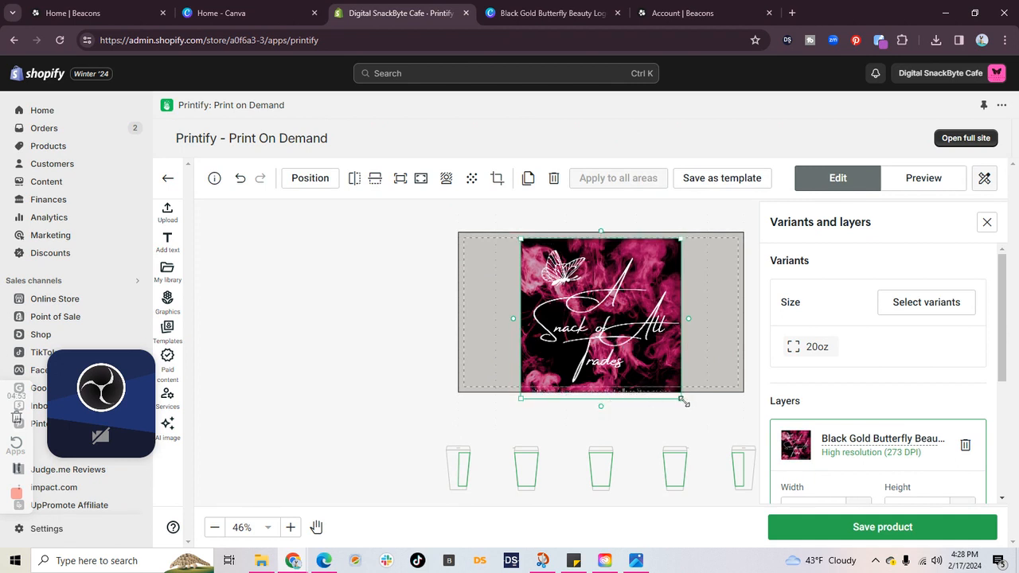
drag(682, 398, 645, 370)
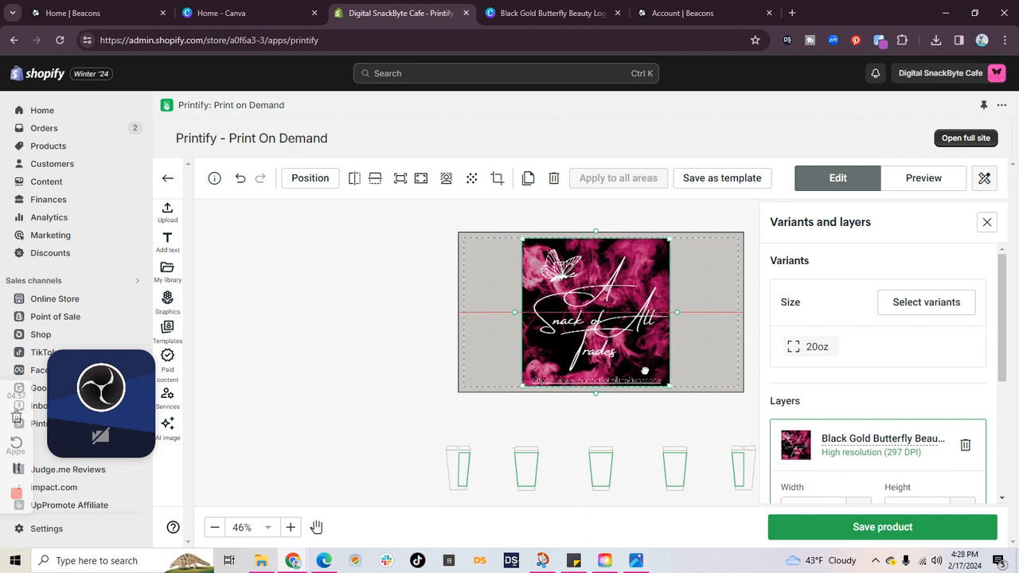
click(708, 428)
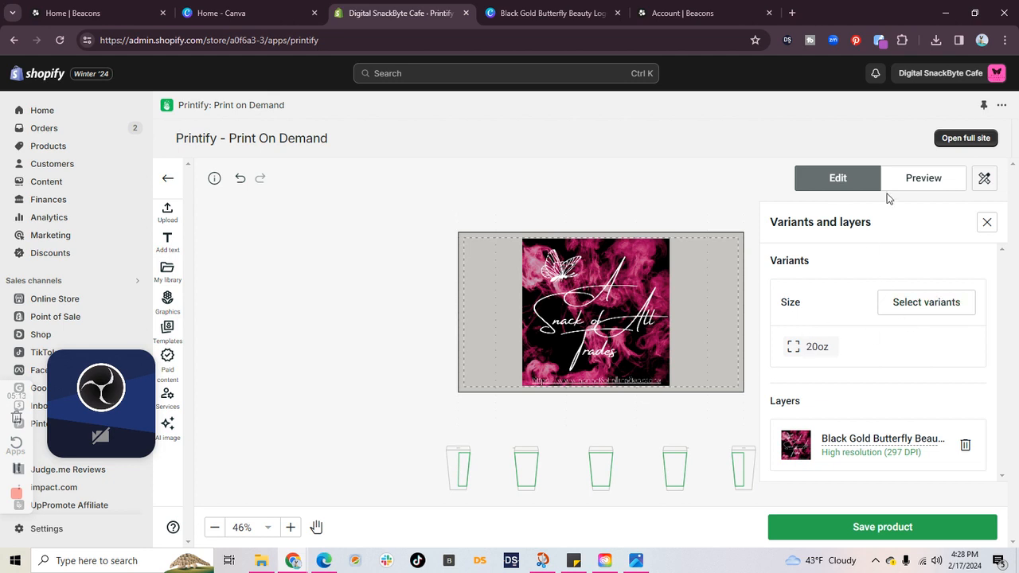
Step: Preview the tumbler design in the Left and Context 2 mockup views
click(919, 185)
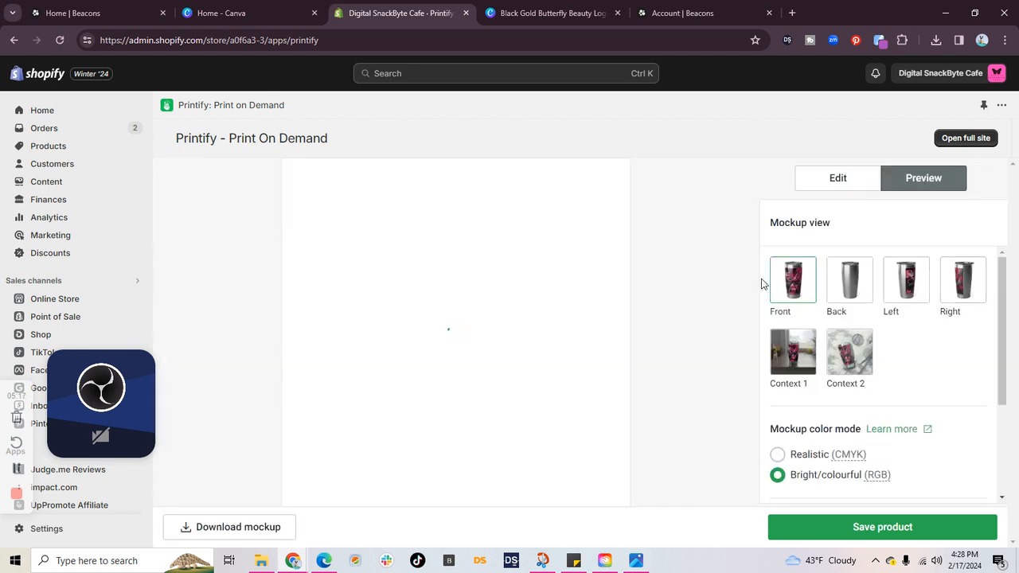
click(904, 290)
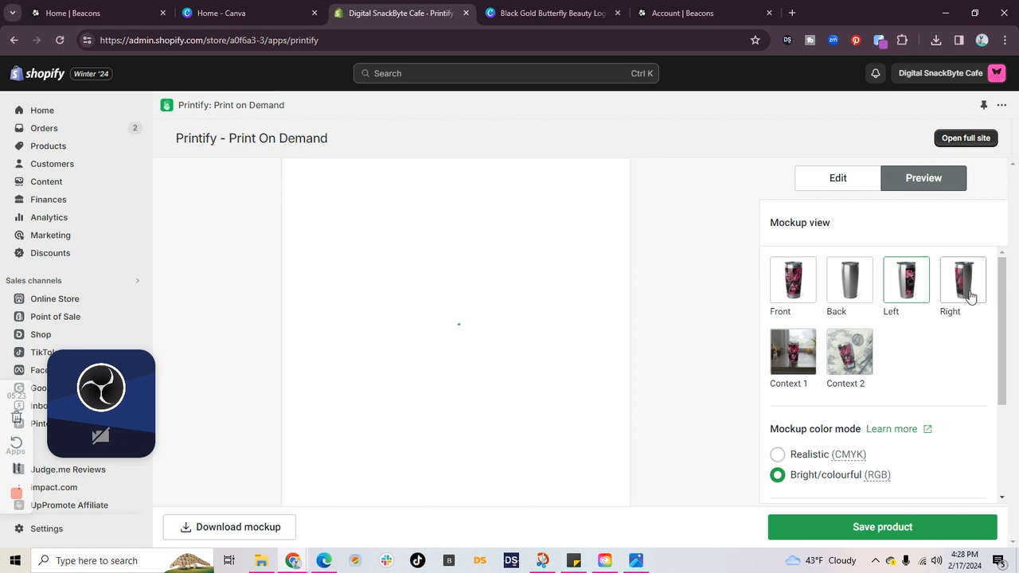
click(842, 364)
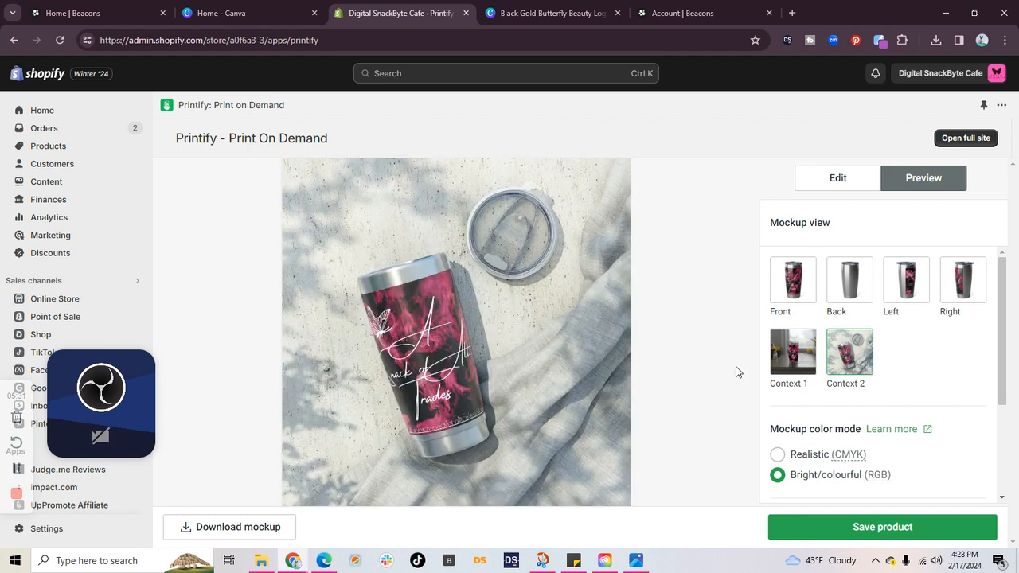
Step: Download the Context 2 tumbler mockup and open it to inspect the logo and website address up close
click(234, 531)
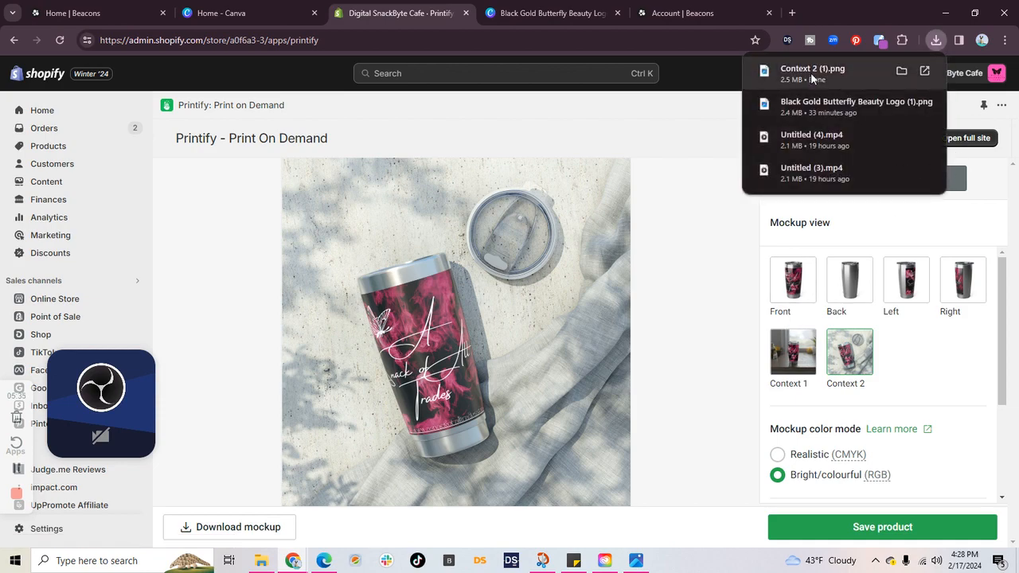
click(811, 72)
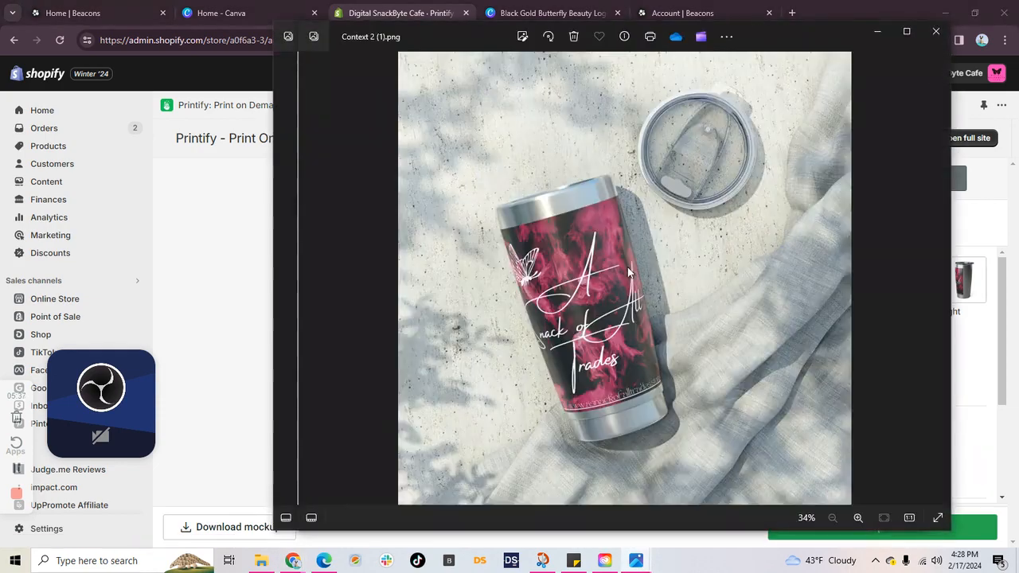
scroll(746, 321, up, 3)
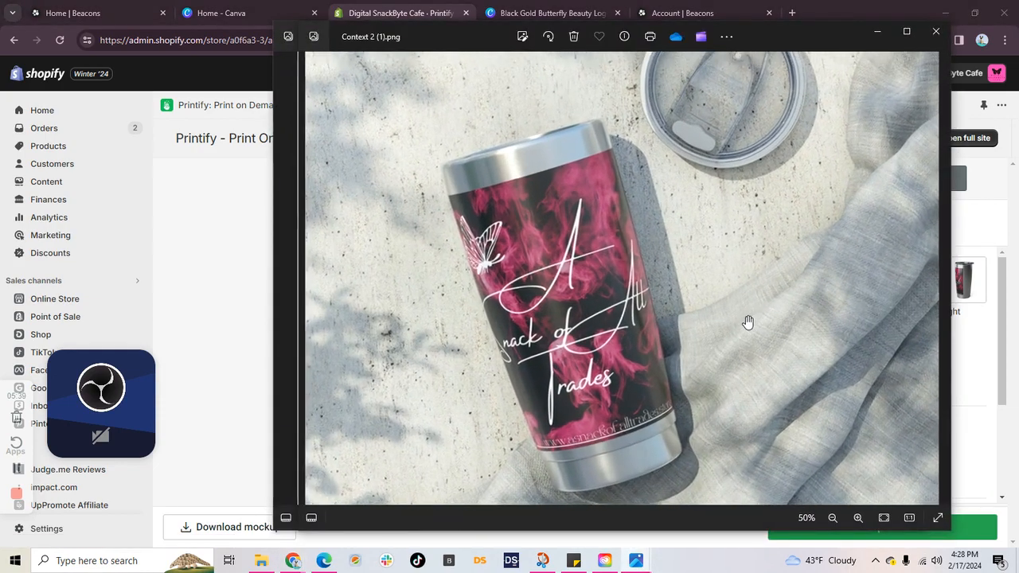
scroll(747, 322, up, 1)
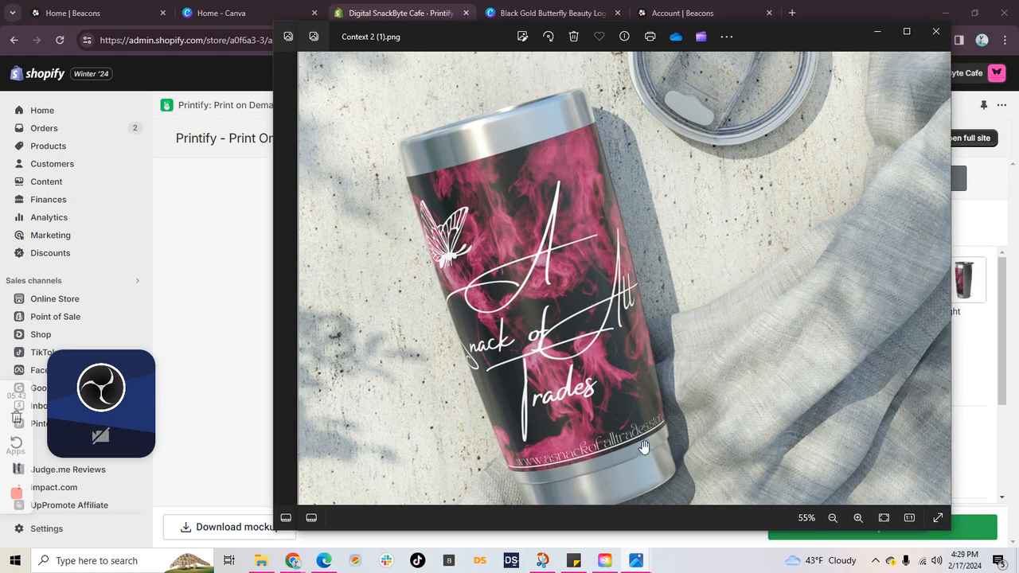
scroll(668, 302, down, 3)
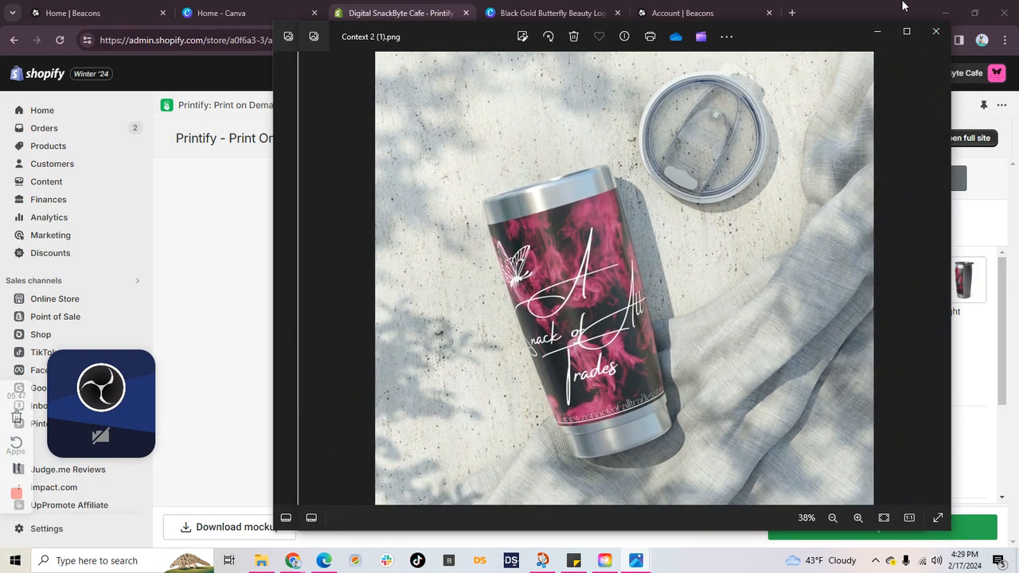
Step: Close the open tumbler and tapestry mockup images and save the tumbler product
click(936, 35)
click(907, 36)
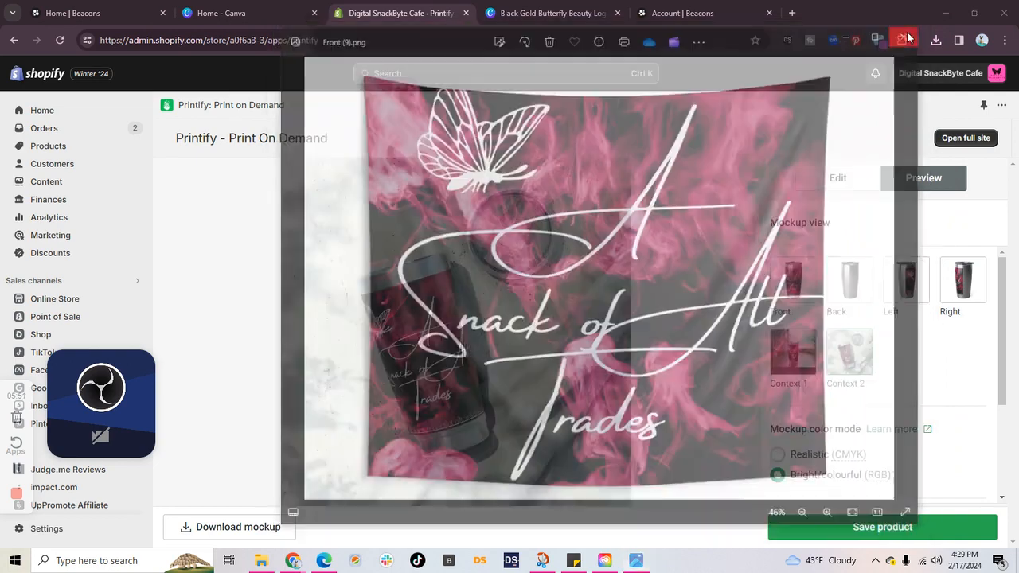
click(875, 526)
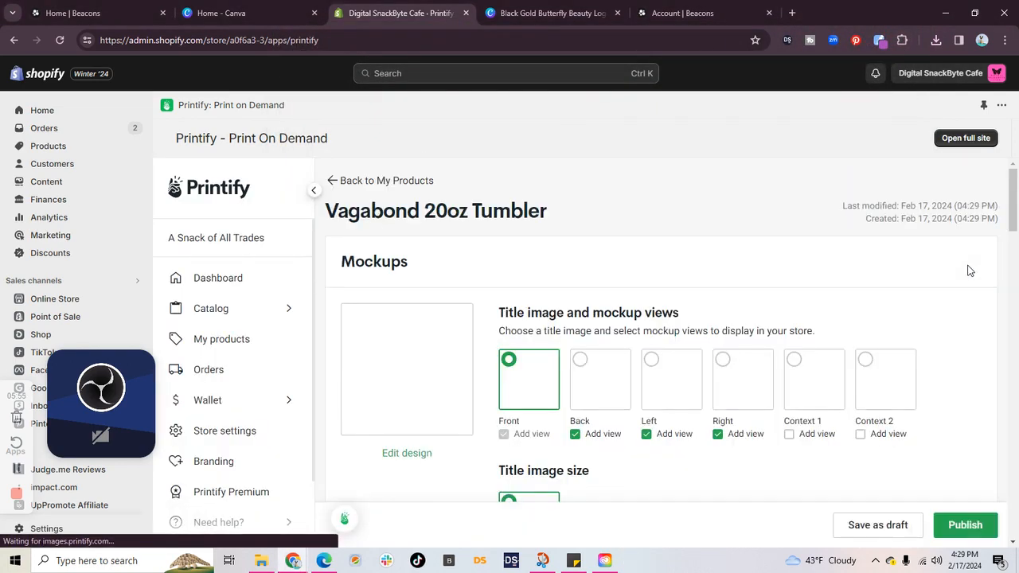
Step: Choose Sublimation Socks from the catalog's Accessories socks category and start designing them with SPOKE Custom Products
click(278, 311)
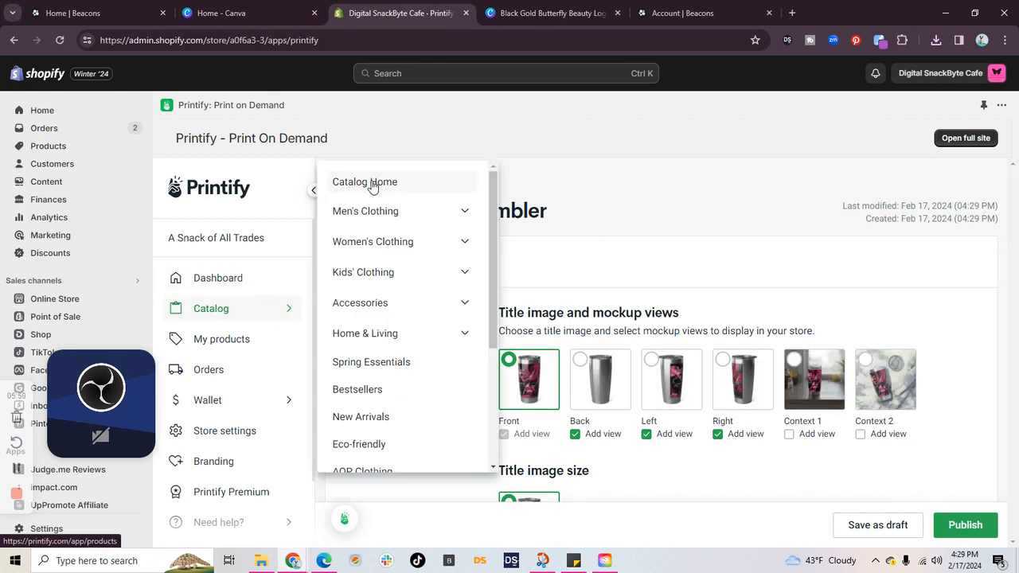
click(381, 307)
scroll(386, 311, down, 5)
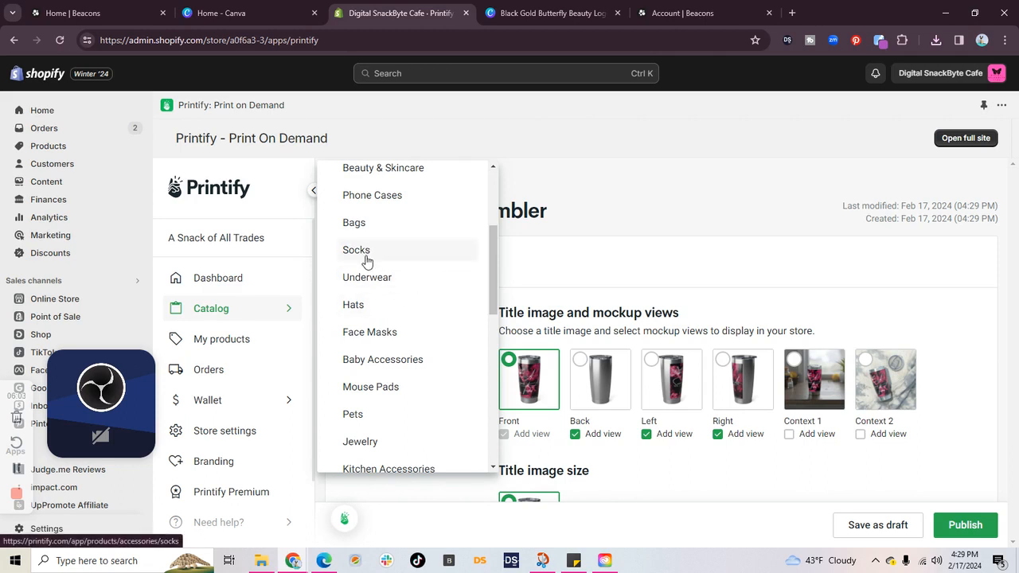
click(355, 252)
scroll(625, 303, down, 3)
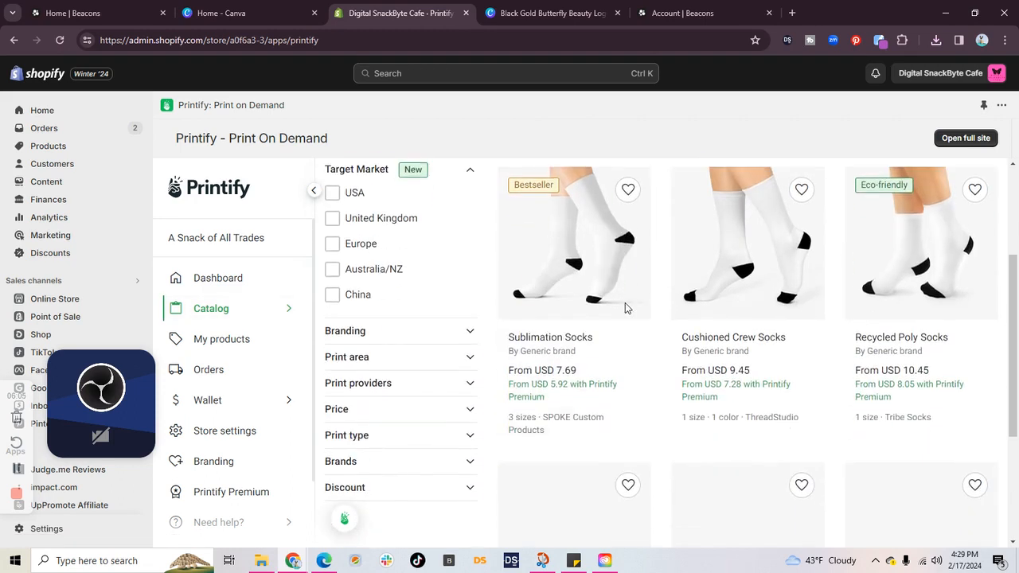
click(574, 218)
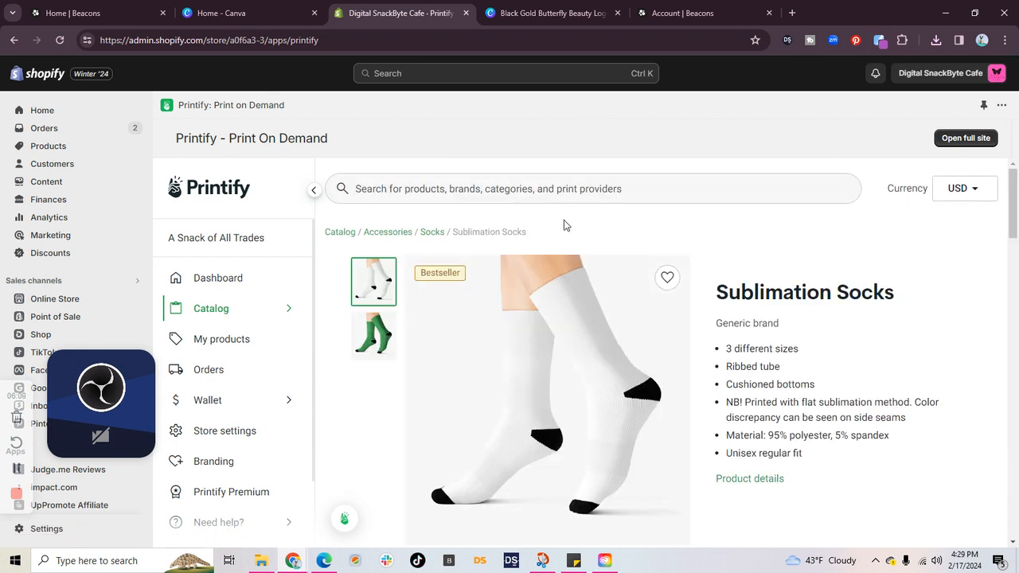
scroll(565, 231, down, 2)
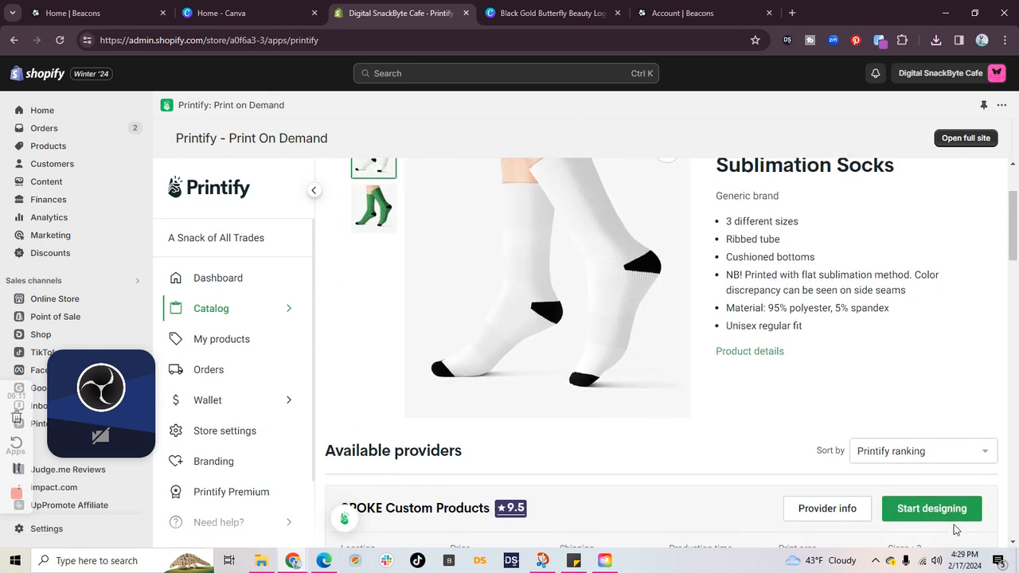
click(932, 511)
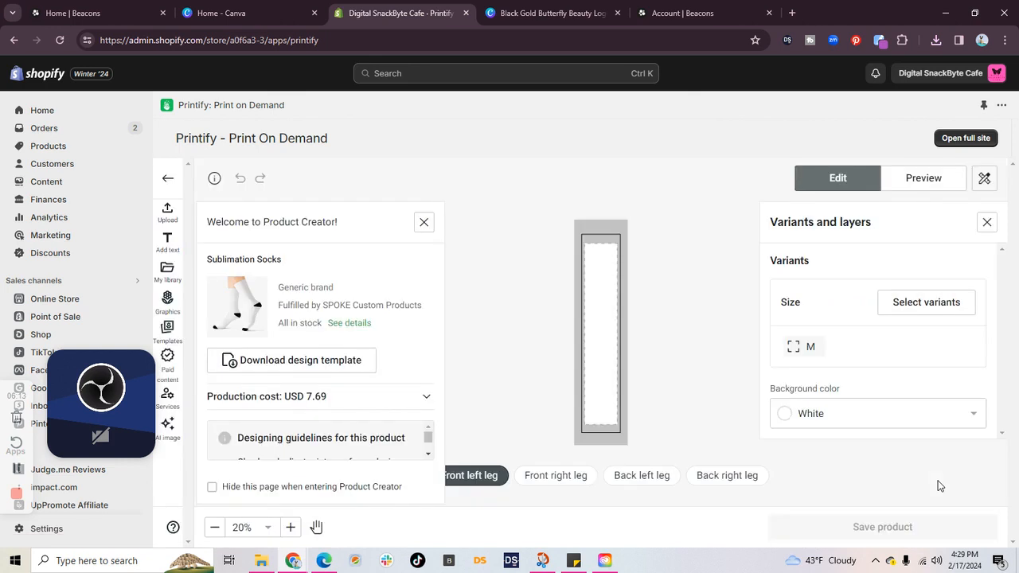
Step: Upload the image Black Gold Butterfly Beauty Logo (1) from Downloads onto the socks' front left leg
click(167, 212)
click(264, 263)
click(850, 116)
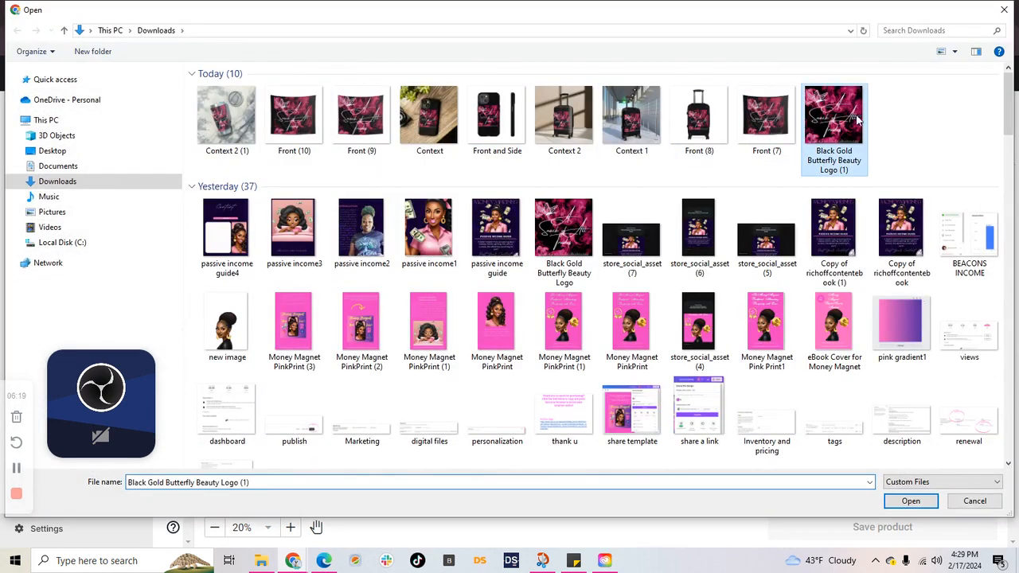
click(912, 501)
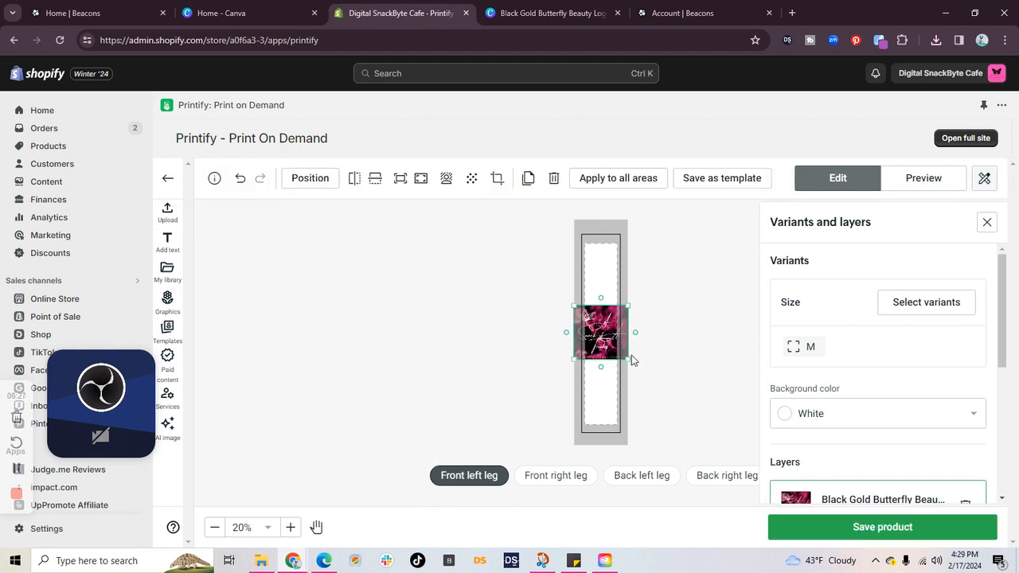
Step: Try filling the front left leg's whole print area with the logo, and fit the logo back within its width
click(420, 179)
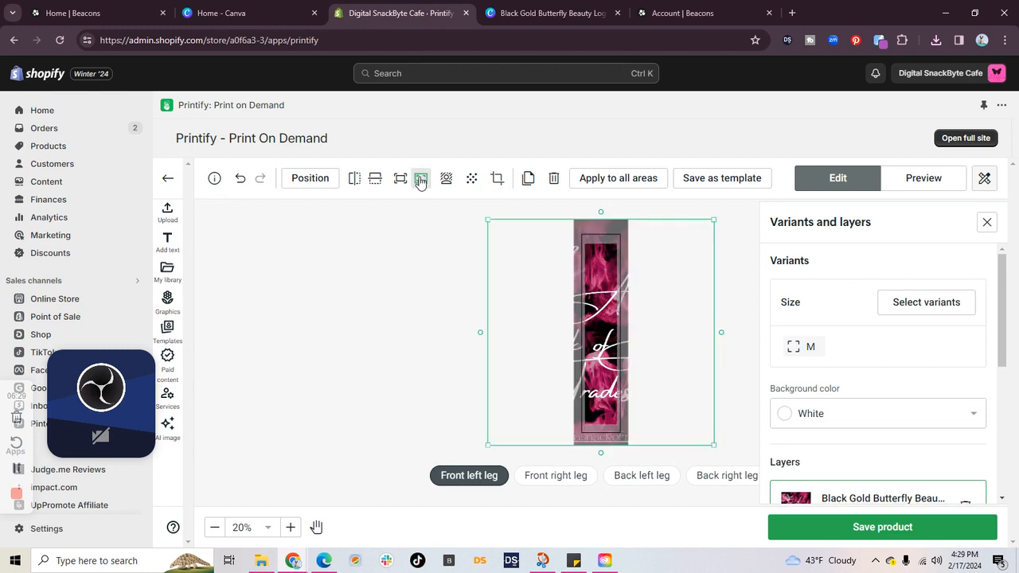
click(401, 180)
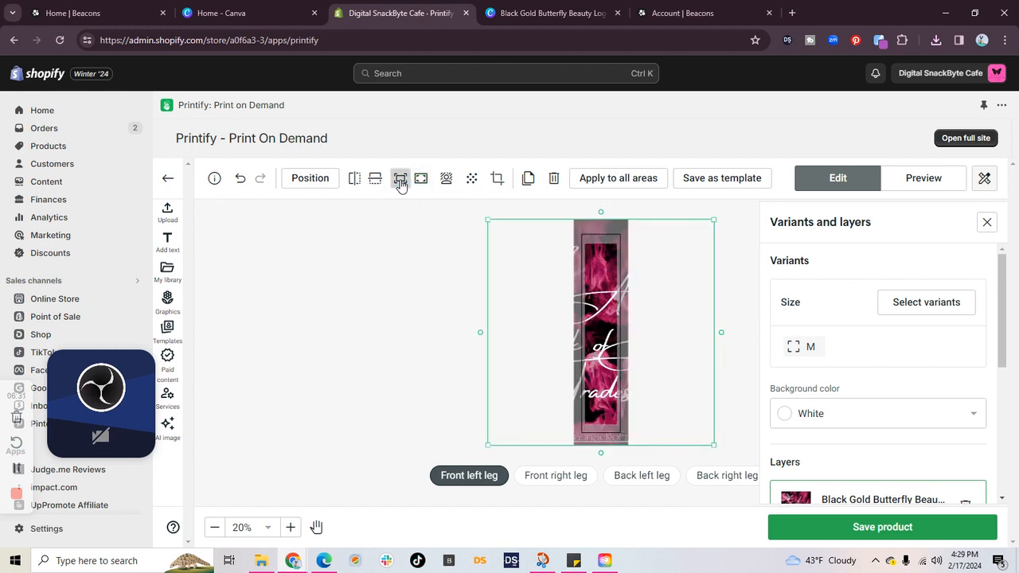
Step: Try flipping the logo horizontally and vertically on the socks' front left leg
click(355, 182)
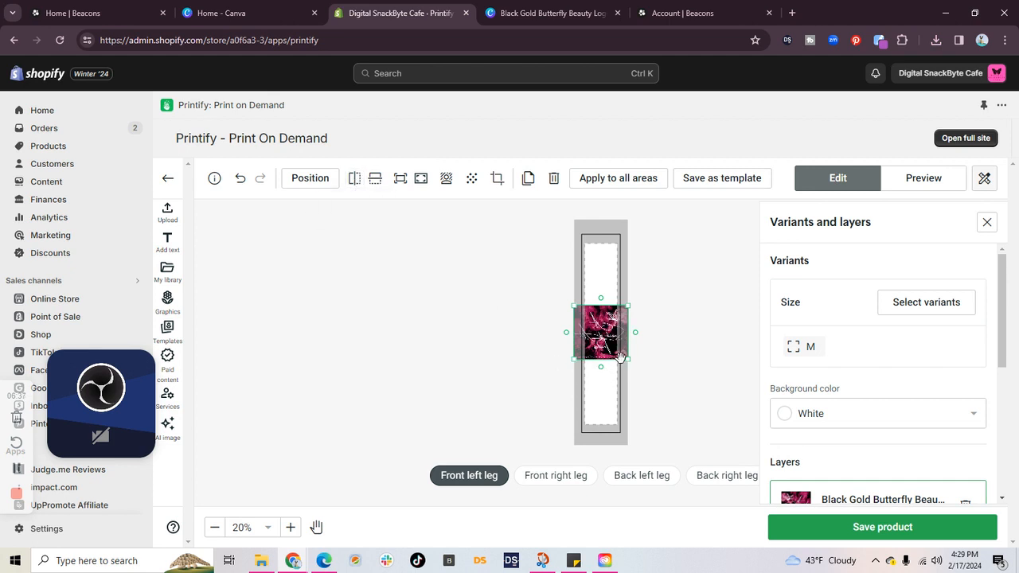
drag(625, 362, 596, 387)
click(375, 180)
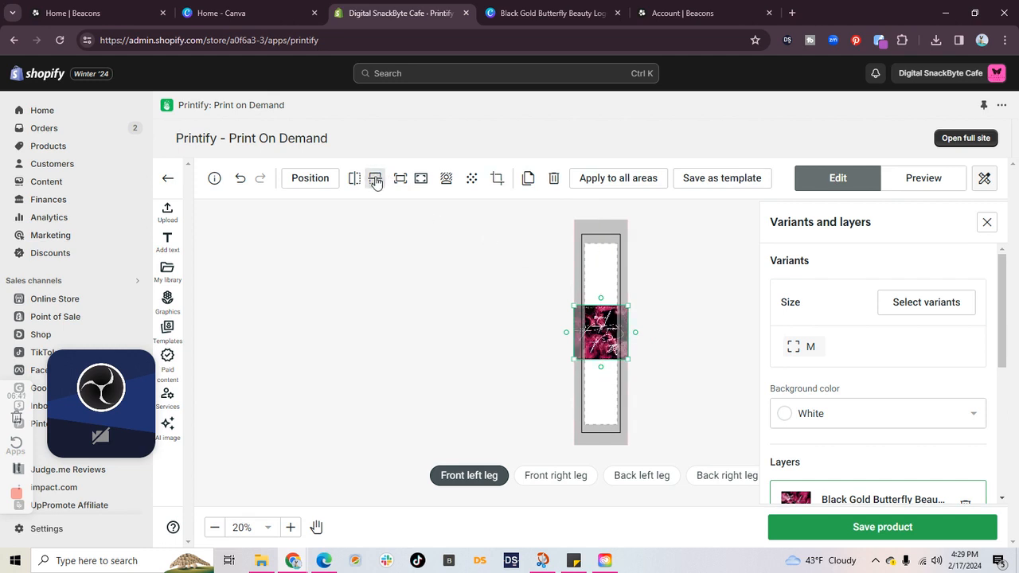
click(375, 182)
click(375, 181)
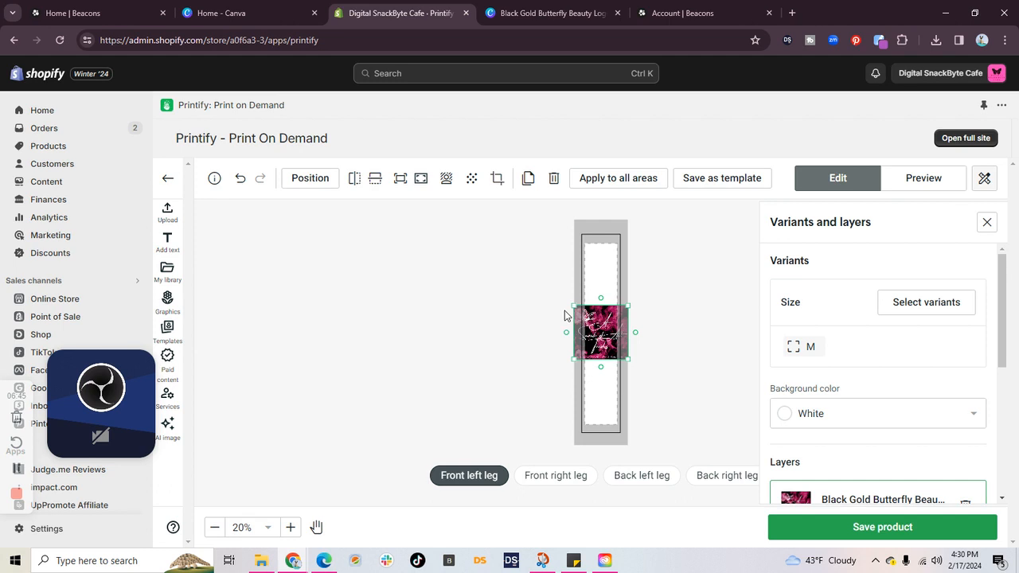
Step: Shrink the logo to the width of the front left leg's dashed safe area and place it at that area's upper end
drag(574, 304, 585, 316)
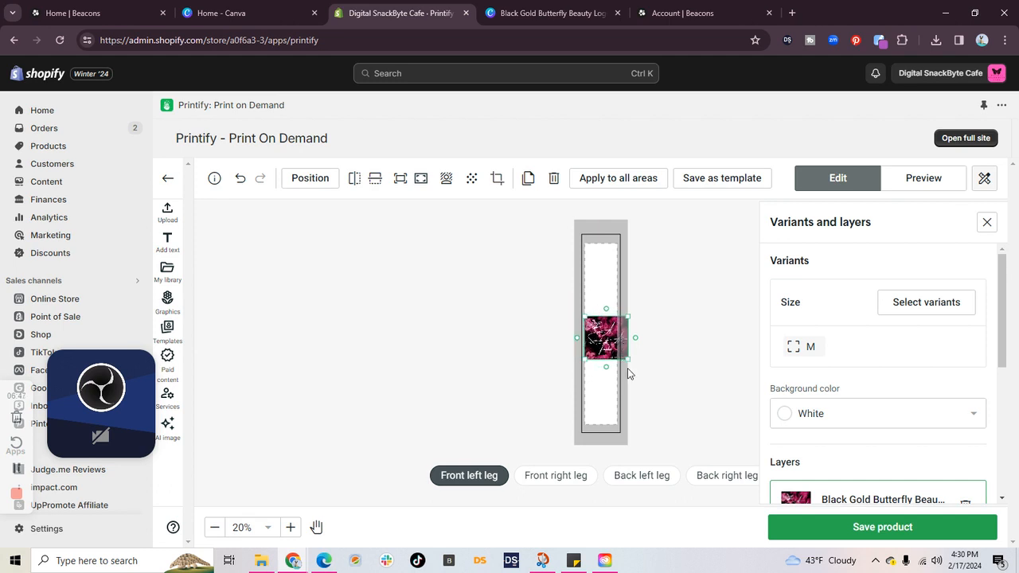
drag(627, 360, 601, 303)
drag(601, 268, 601, 261)
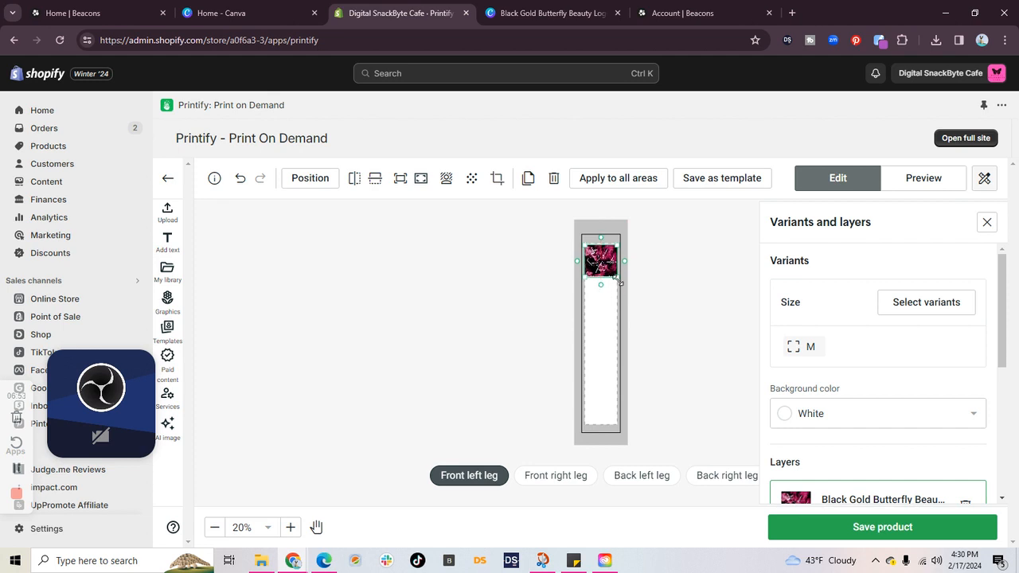
Step: Apply the resized logo layer to all print areas of the socks
click(628, 185)
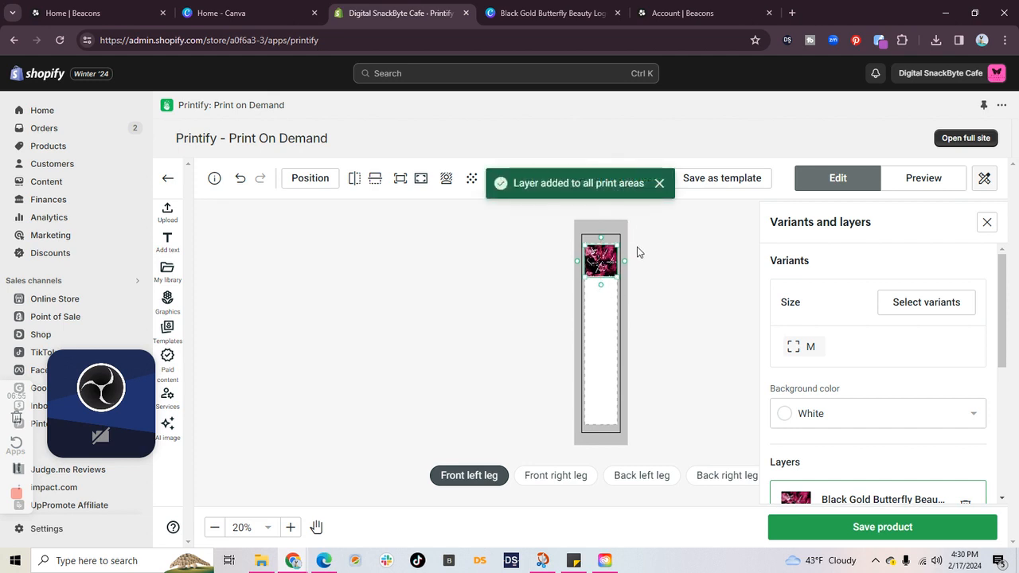
click(608, 256)
click(691, 219)
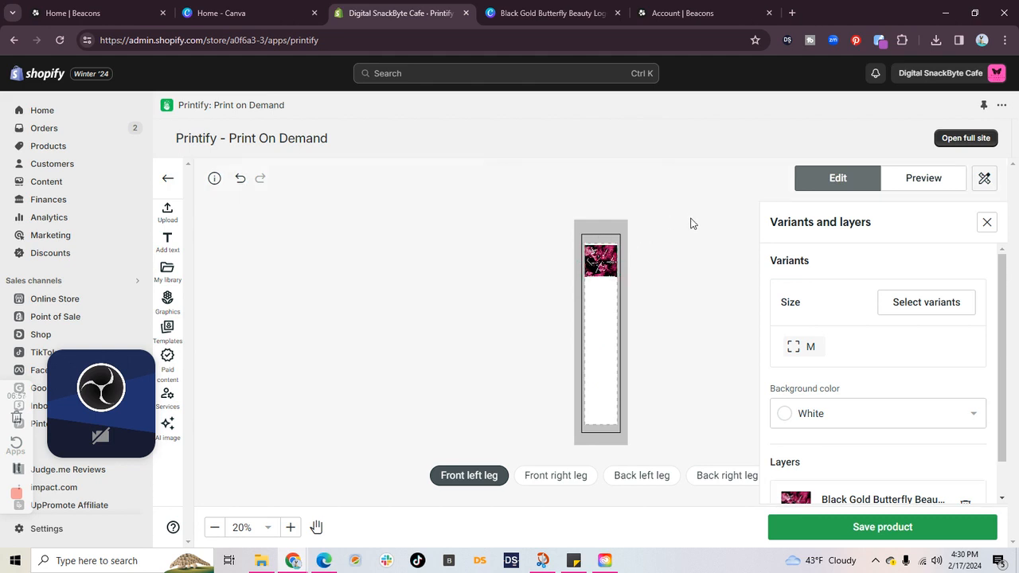
click(599, 254)
click(611, 190)
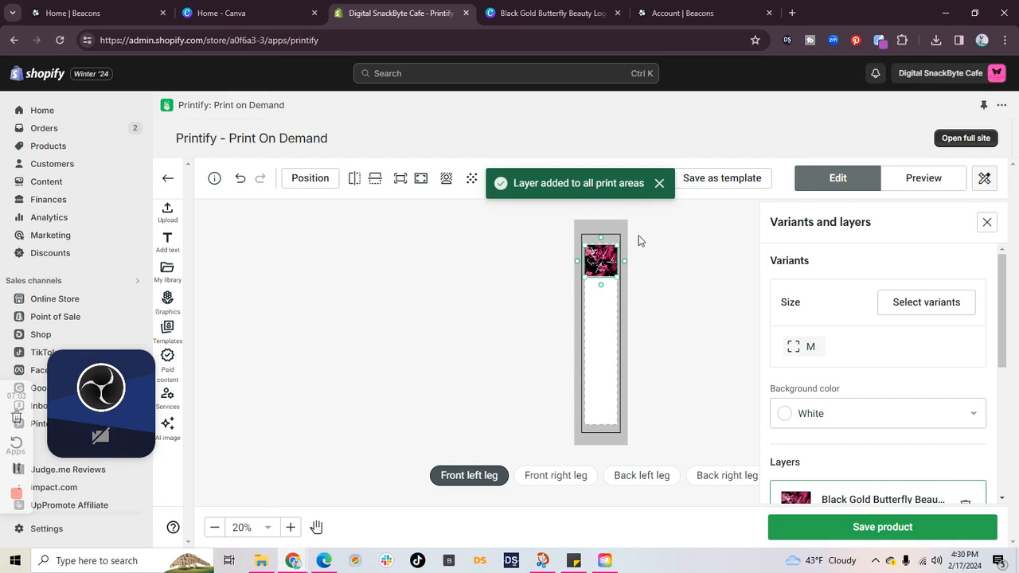
Step: Preview the socks in the All Sides mockup view and download that mockup
click(923, 178)
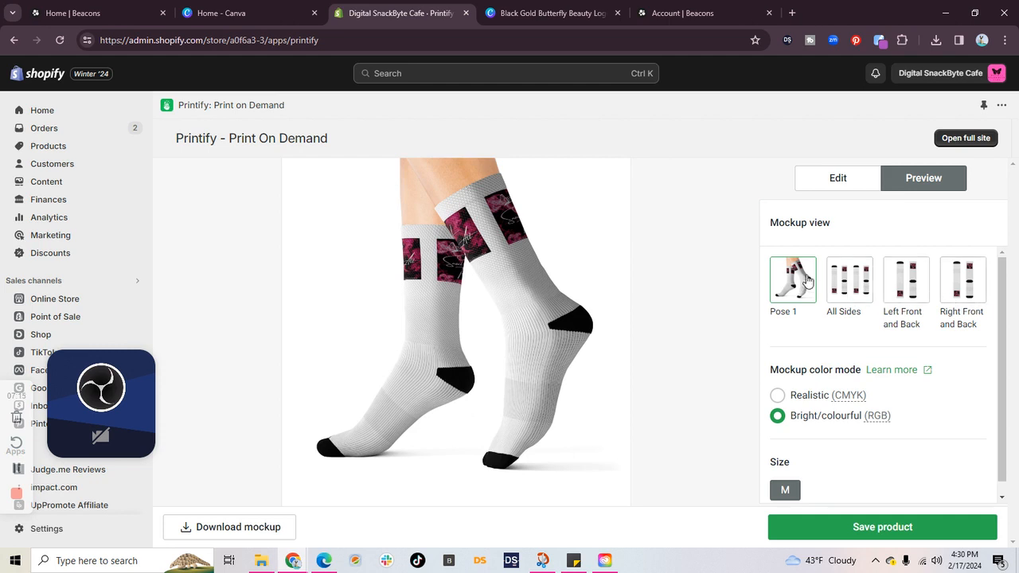
click(853, 286)
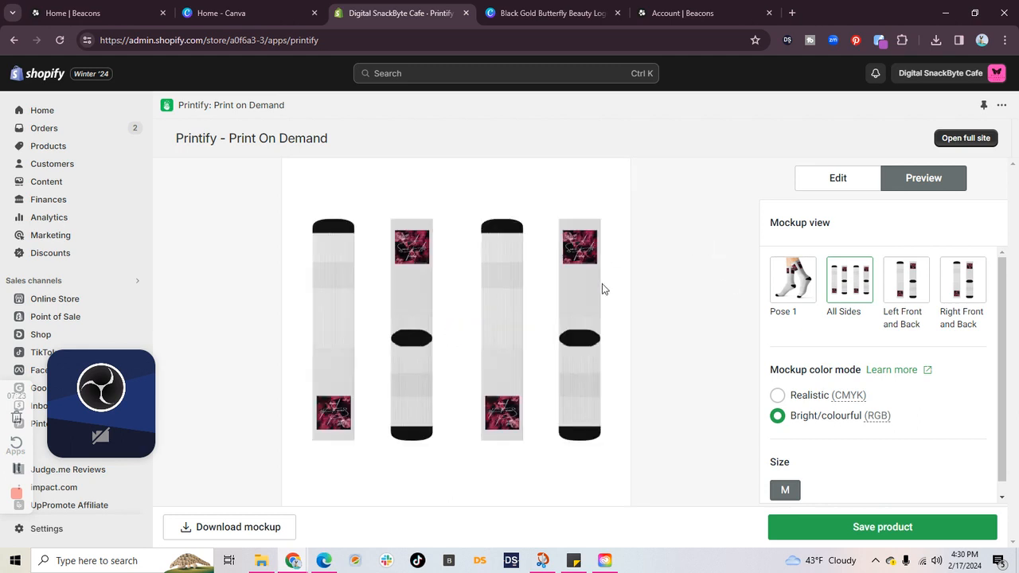
click(223, 527)
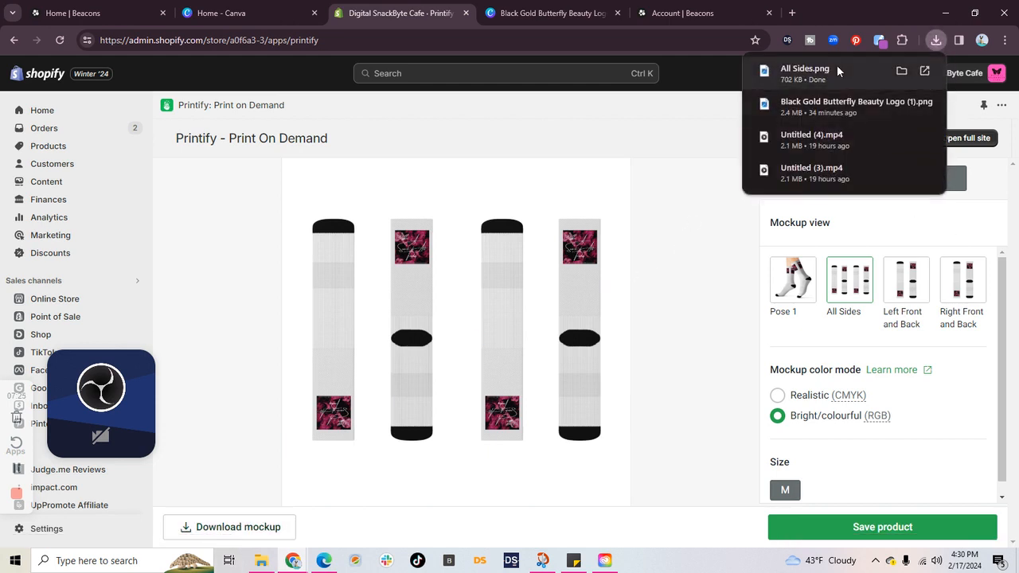
Step: Inspect the downloaded All Sides.png mockup up close, close it, and save the socks product
click(830, 70)
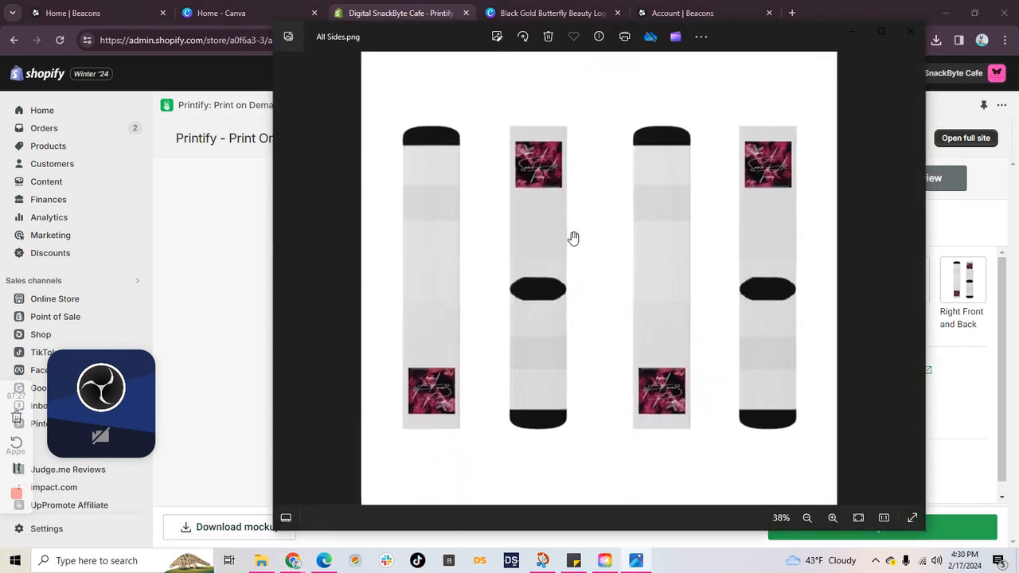
scroll(603, 237, up, 3)
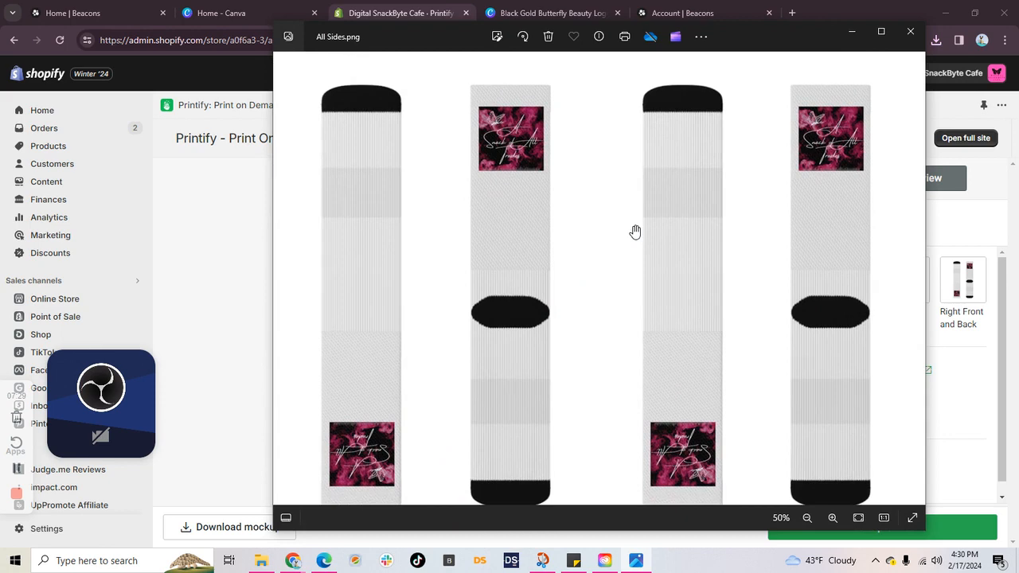
scroll(661, 228, down, 3)
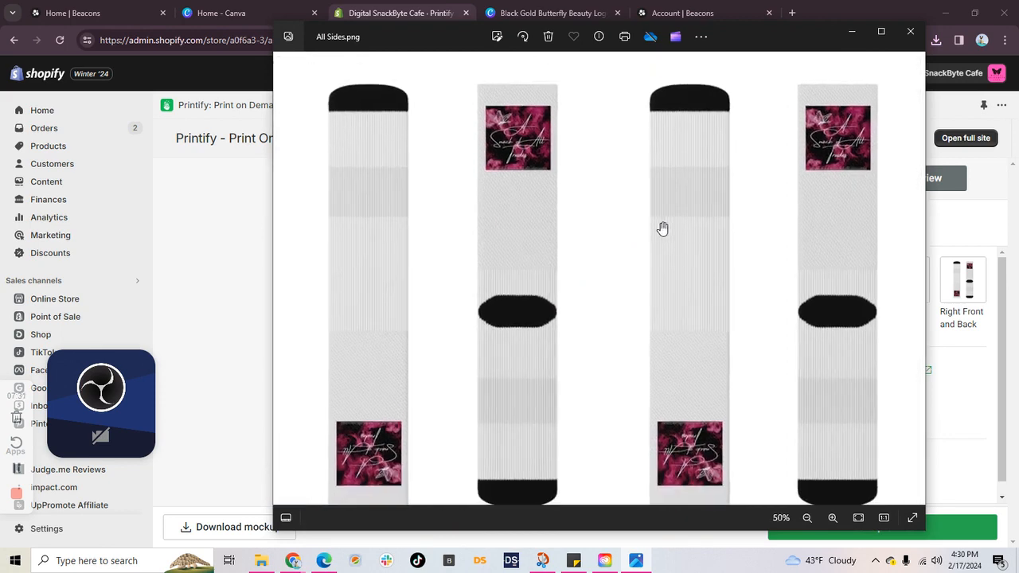
scroll(682, 232, down, 1)
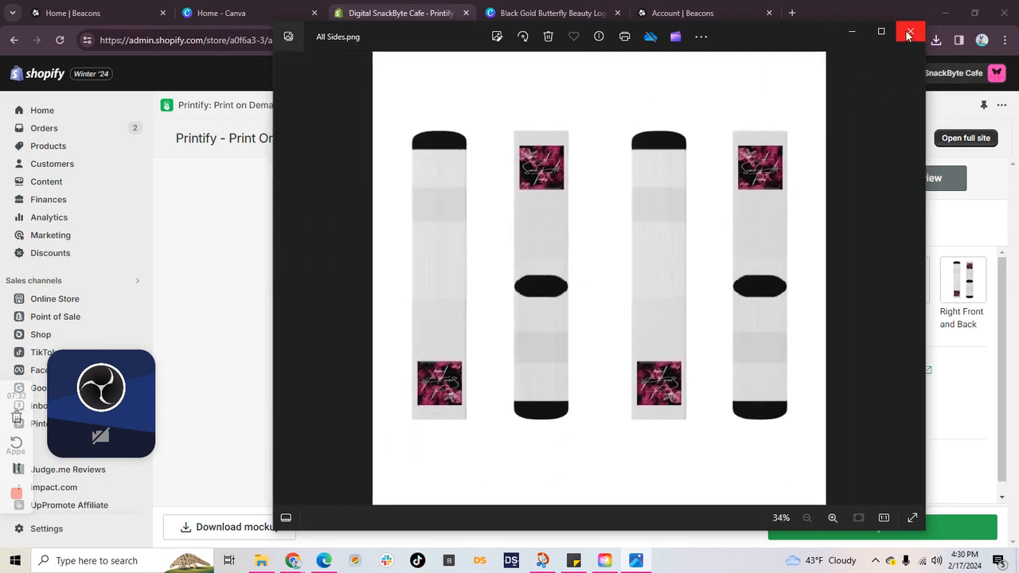
click(908, 35)
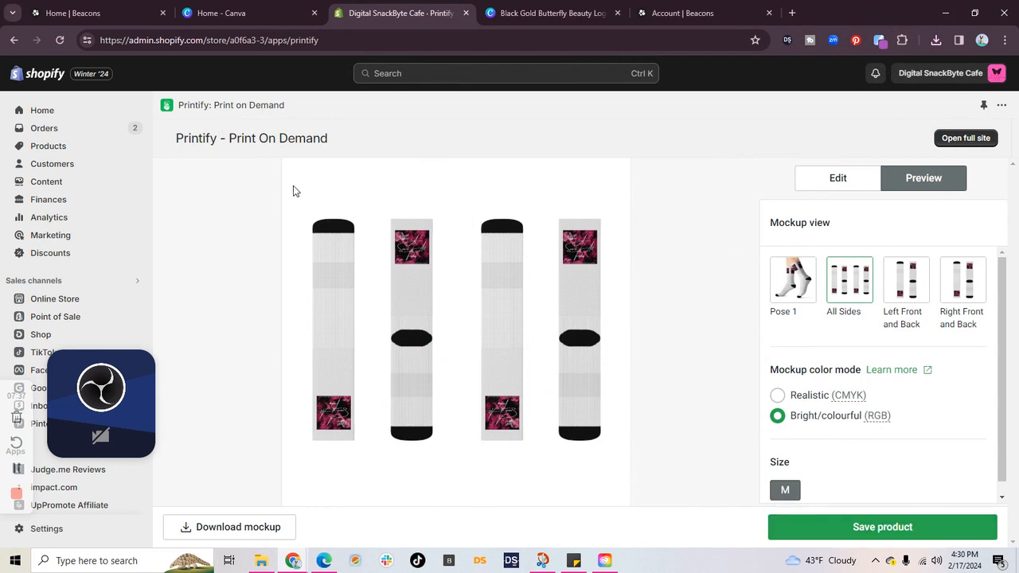
click(941, 528)
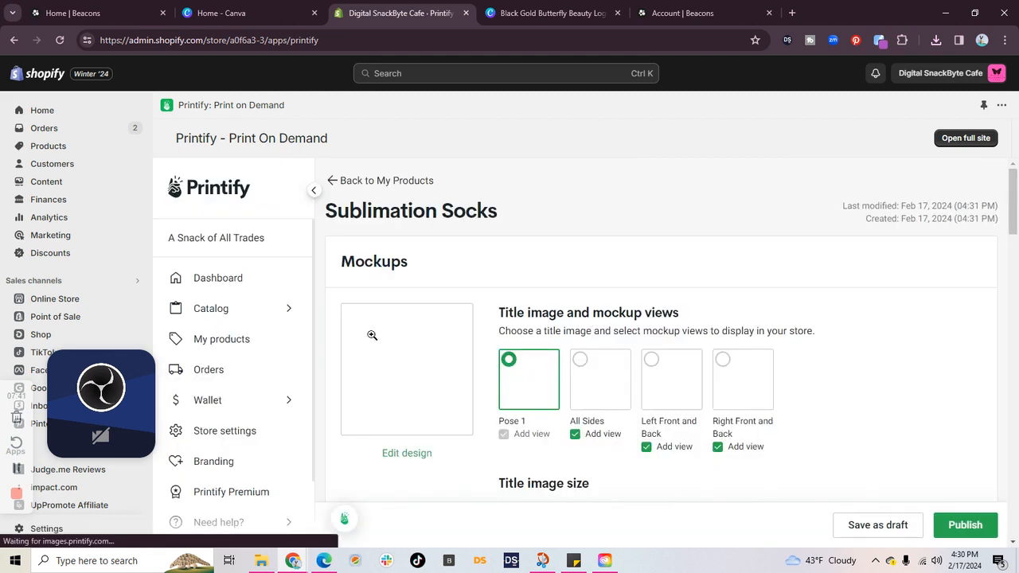
Step: Choose the Bella+Canvas Unisex Jersey Short Sleeve Tee from the catalog's Bestsellers and start designing it
click(288, 318)
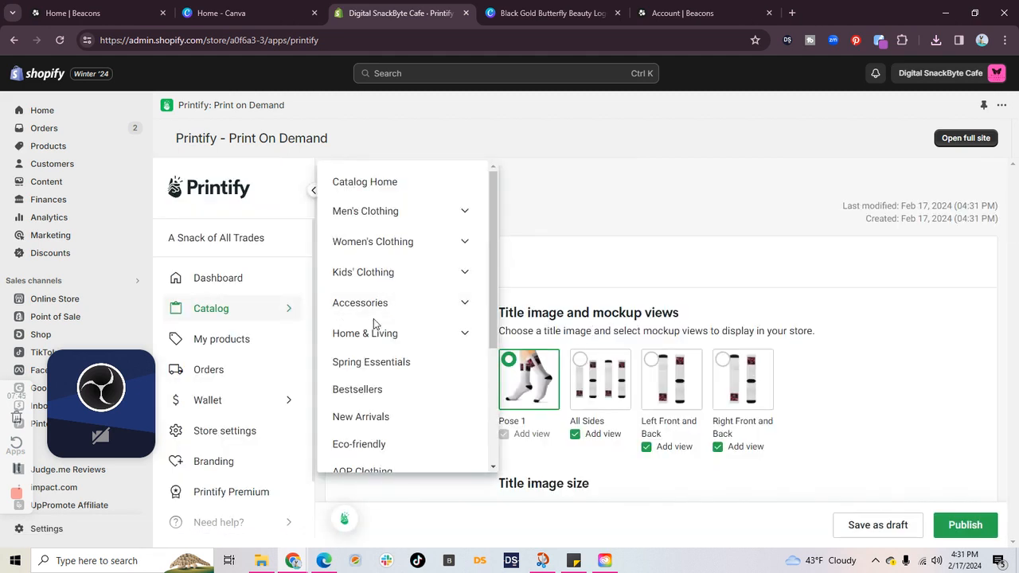
scroll(373, 319, down, 2)
click(412, 271)
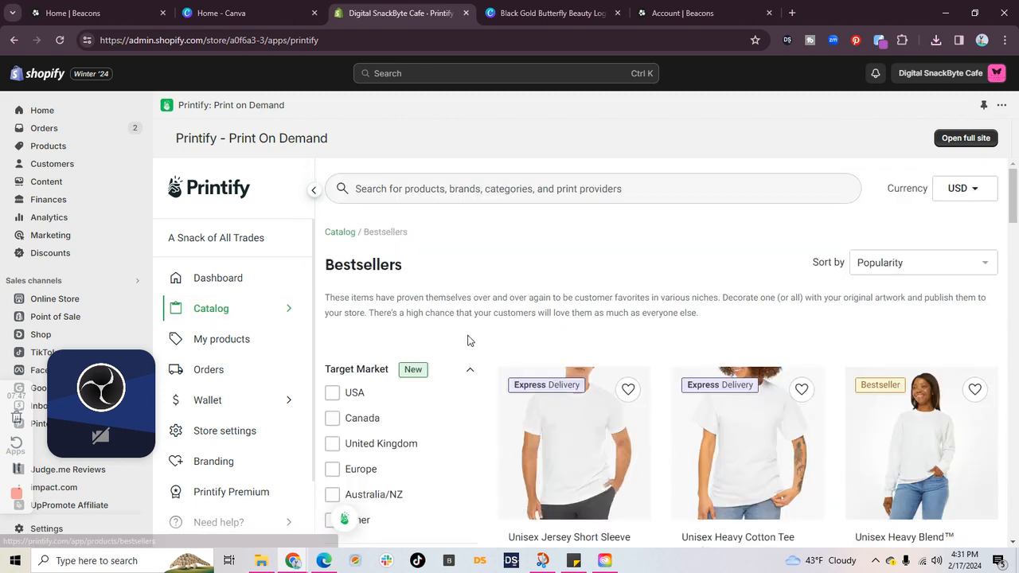
scroll(587, 432, down, 3)
scroll(592, 425, up, 3)
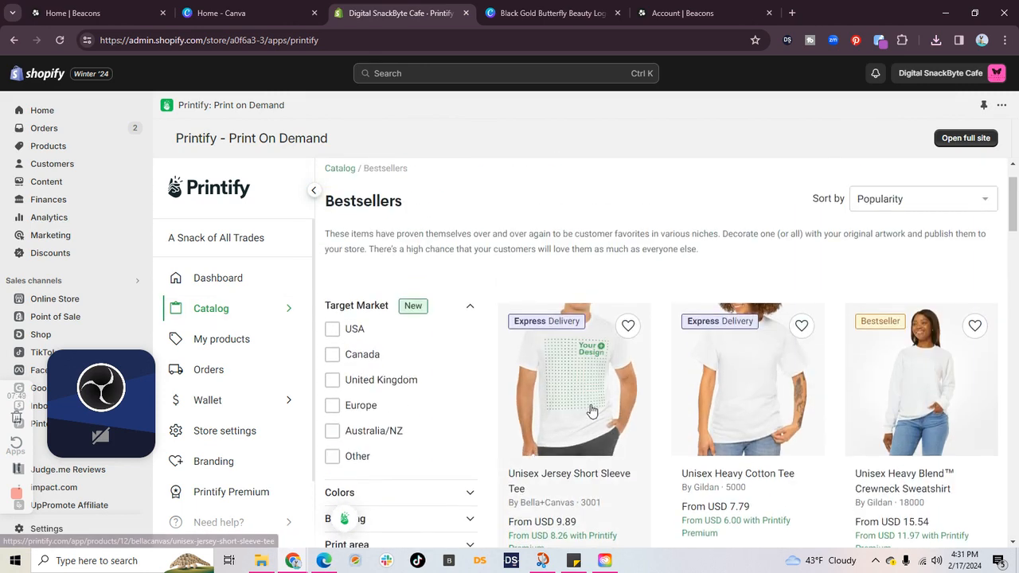
click(591, 412)
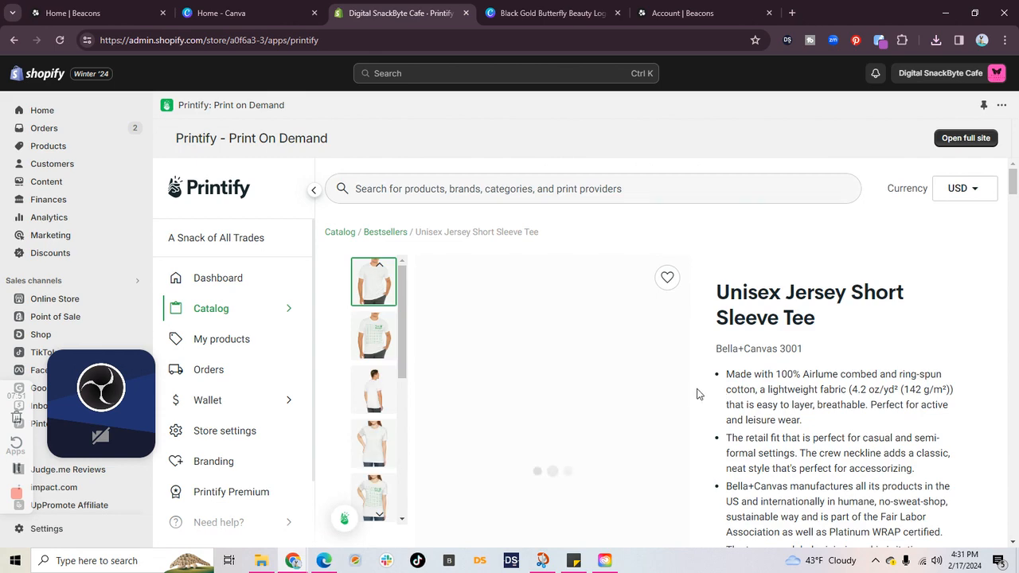
scroll(673, 260, down, 5)
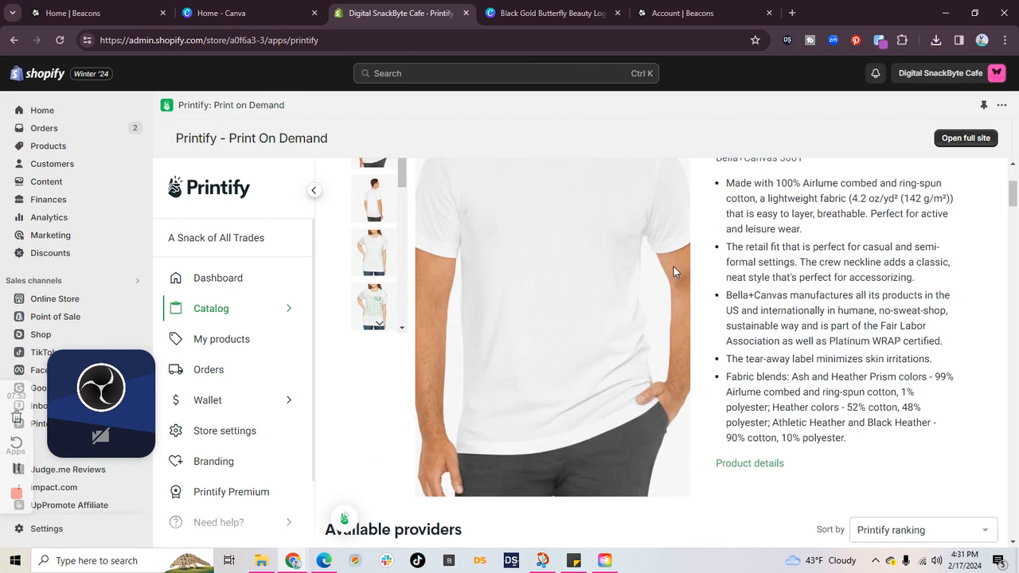
click(921, 394)
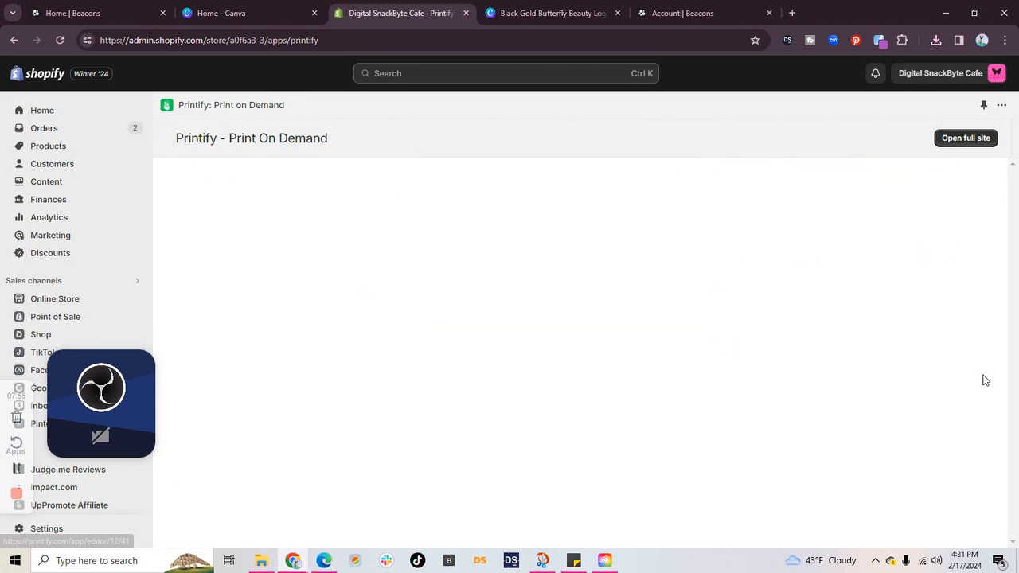
Step: Upload the Black Gold Butterfly Beauty Logo image from the device's Downloads folder onto the tee's front side
click(167, 211)
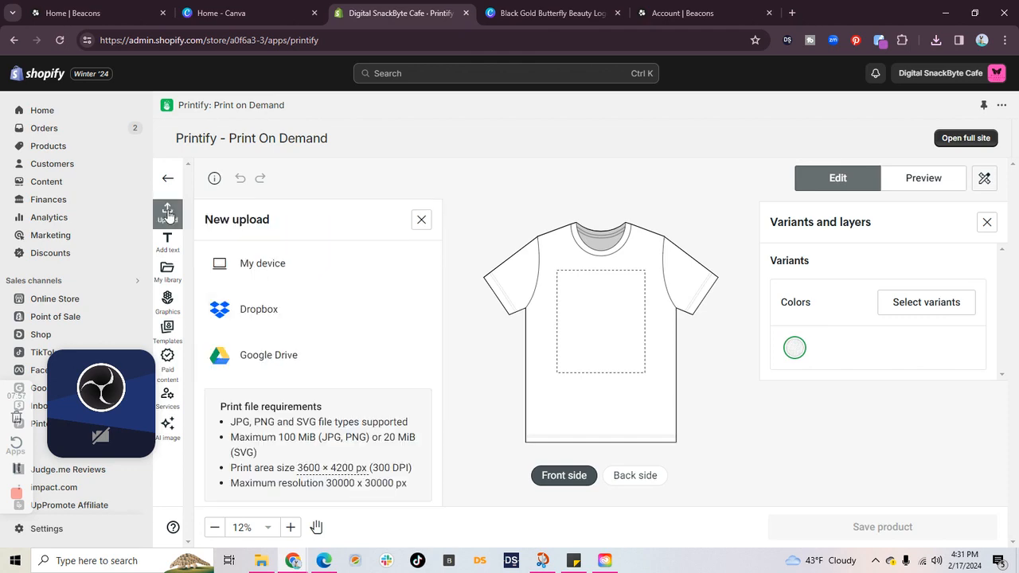
click(274, 271)
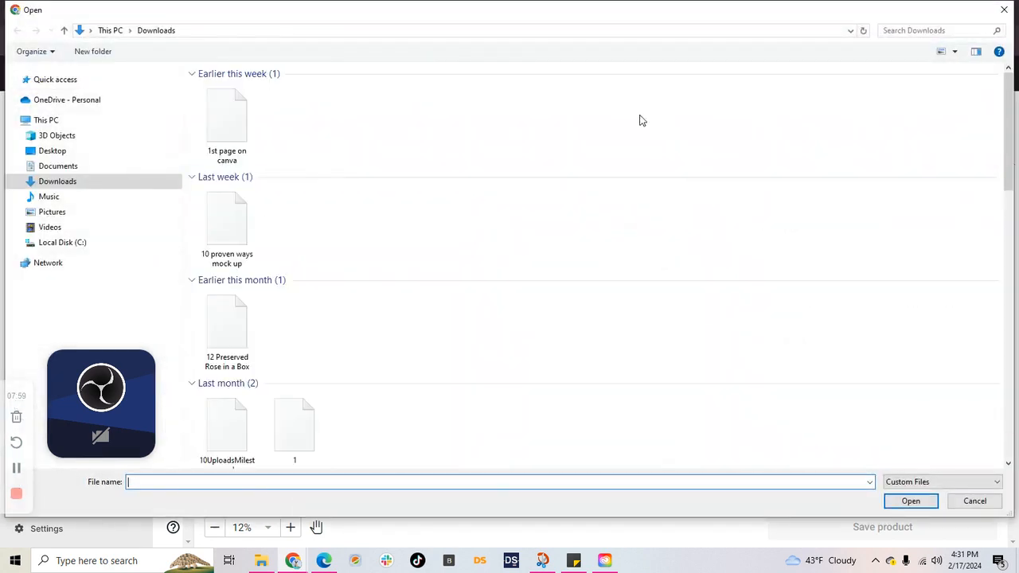
click(923, 501)
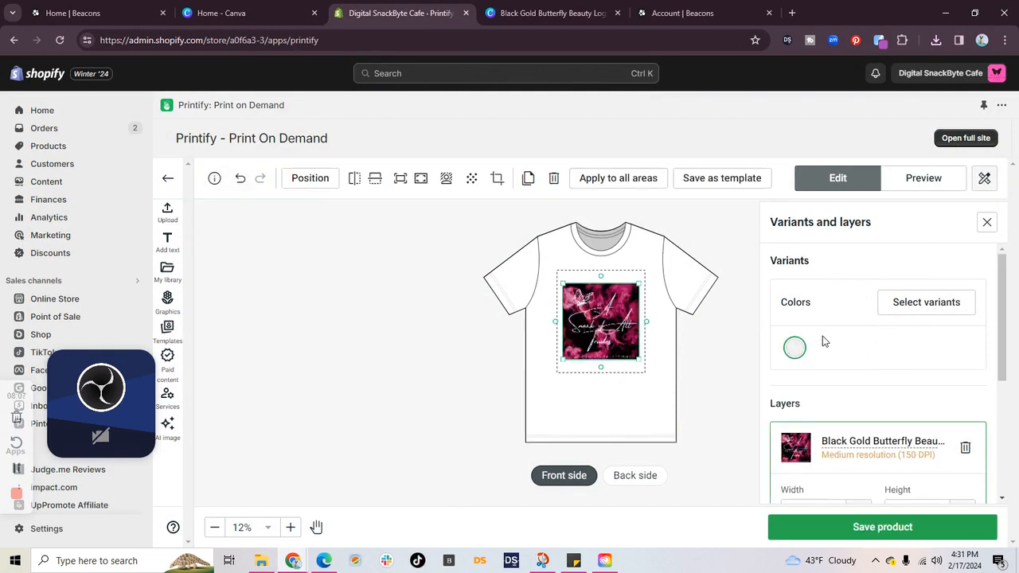
Step: Update the tee's color variants to black only, deselecting White
click(905, 311)
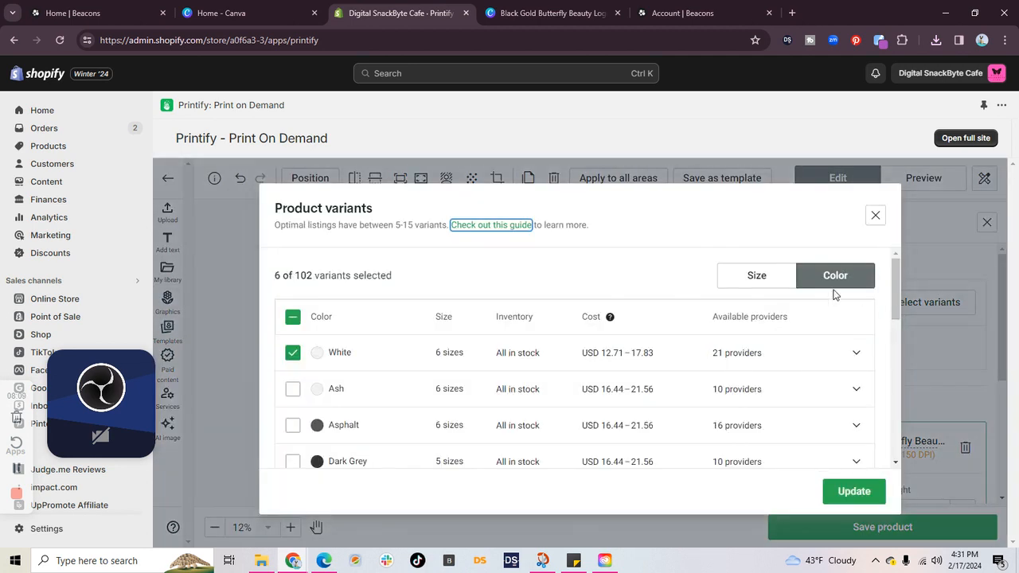
scroll(308, 430, down, 2)
click(292, 370)
scroll(302, 366, up, 3)
click(292, 353)
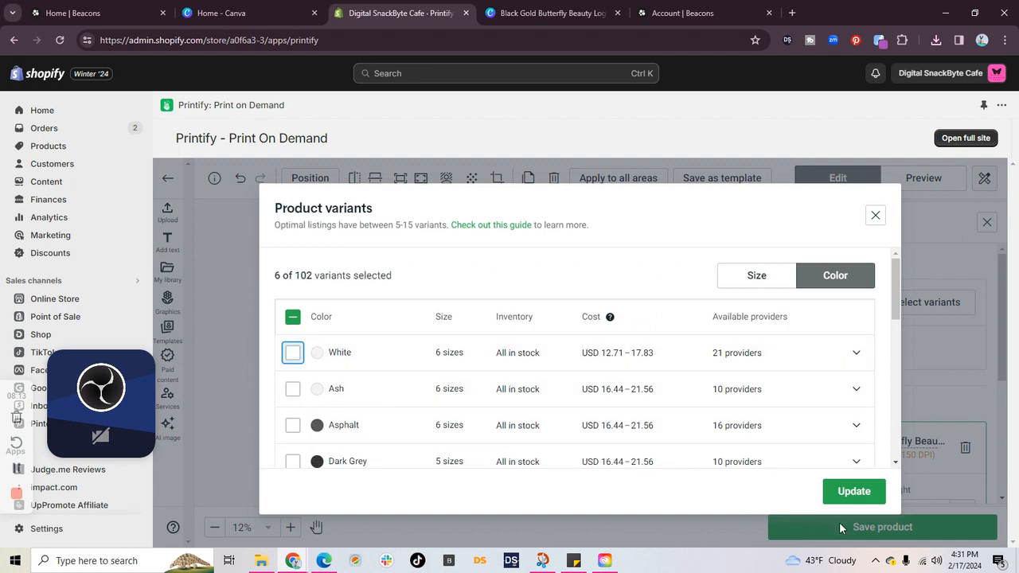
click(851, 491)
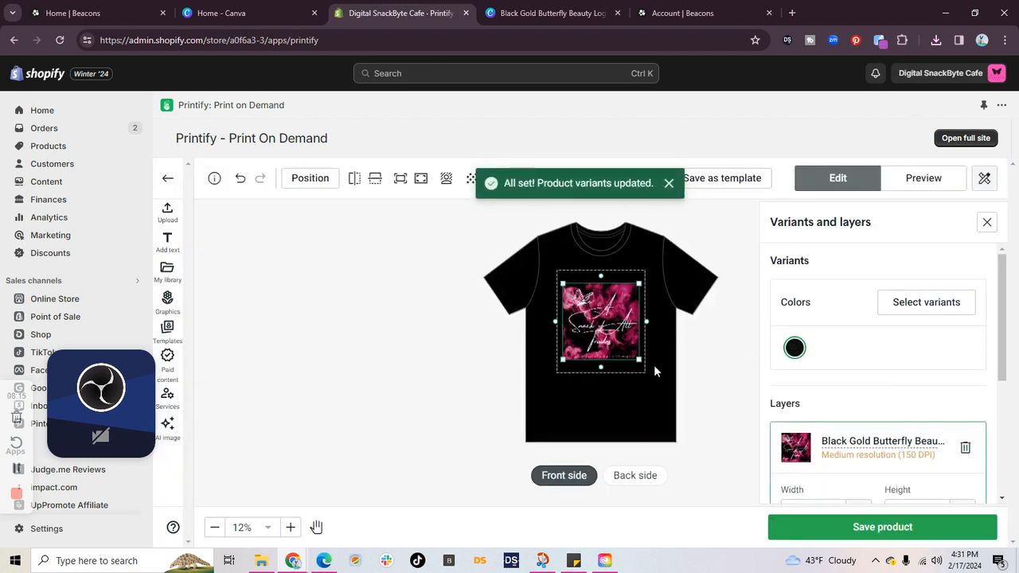
Step: Enlarge the logo on the tee's front side to cover the full width of the print area
mouse_move(640, 360)
mouse_down()
mouse_move(646, 372)
mouse_move(610, 340)
mouse_move(653, 370)
mouse_up()
click(676, 357)
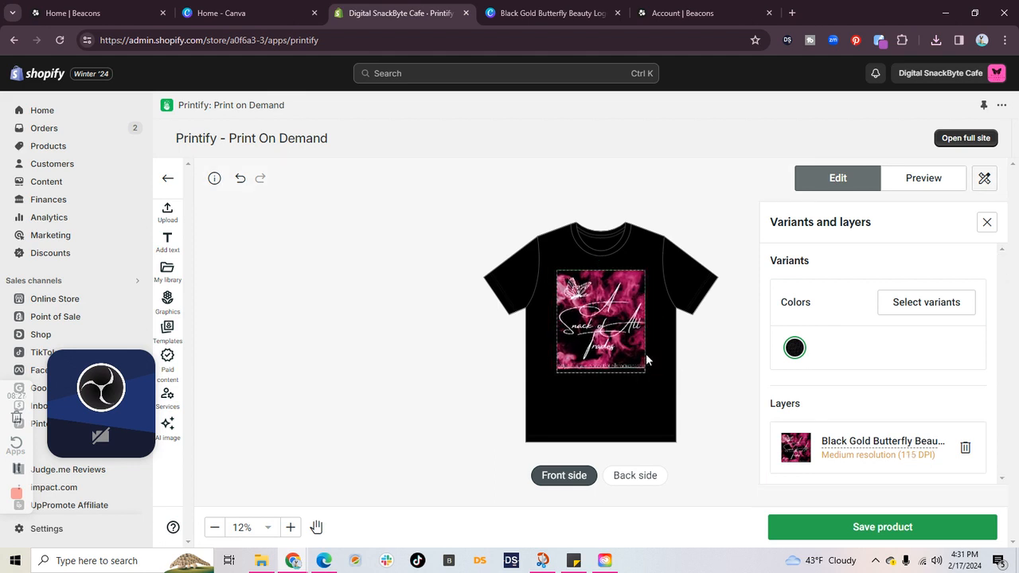
click(626, 364)
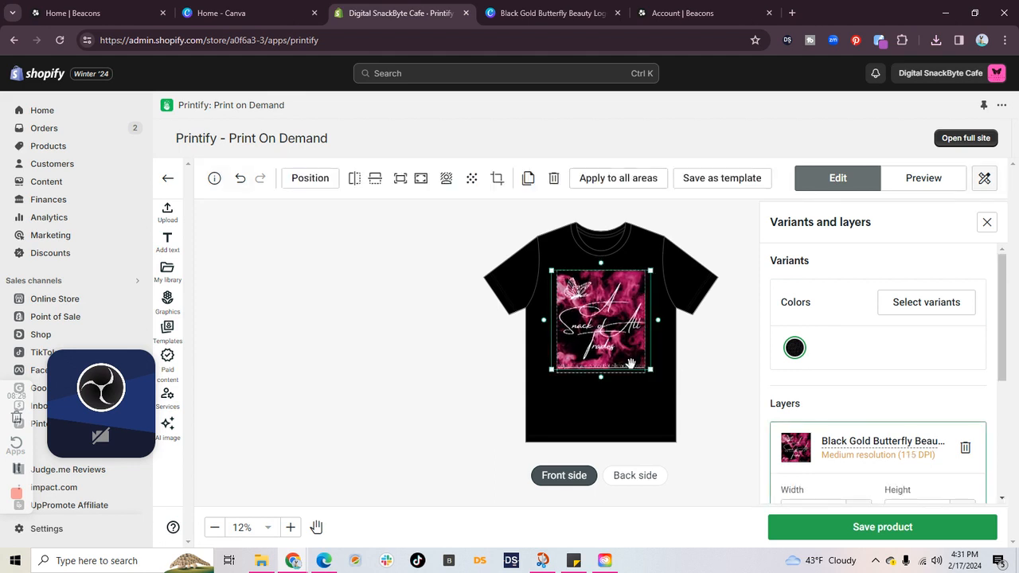
Step: Preview the tee in the Person 1 mockup view, download that mockup, and open Person 1.png
click(917, 177)
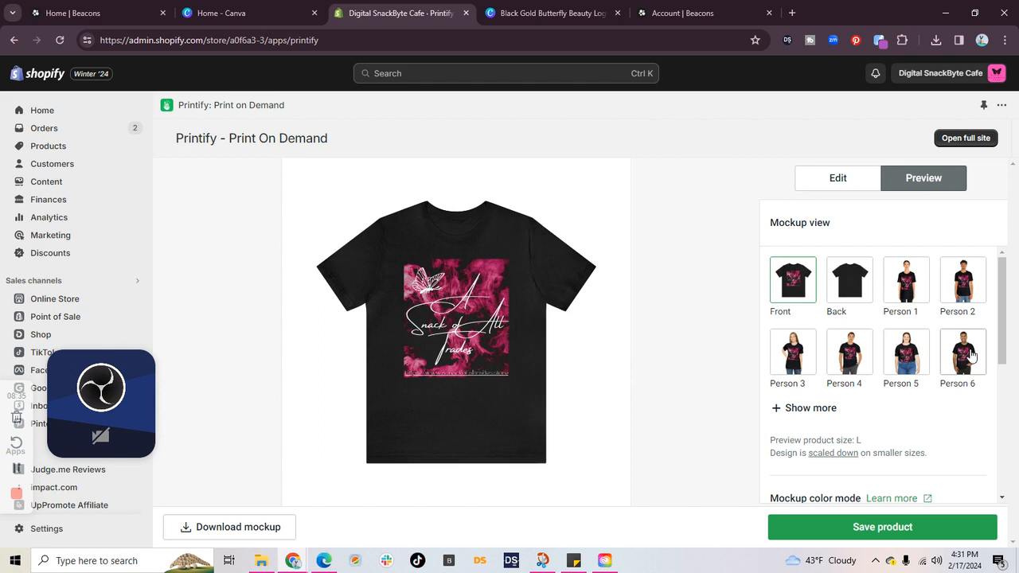
click(916, 282)
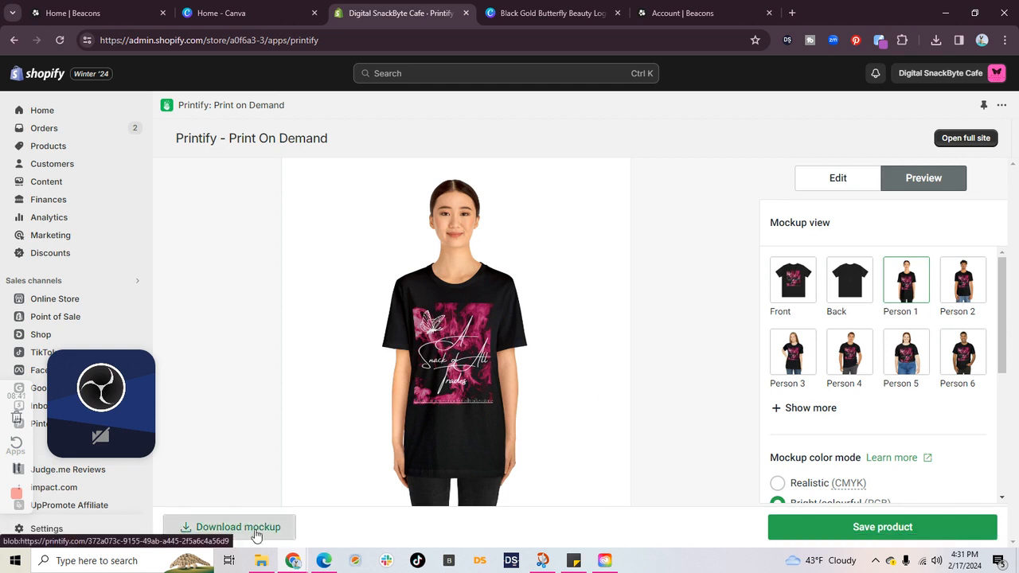
click(231, 532)
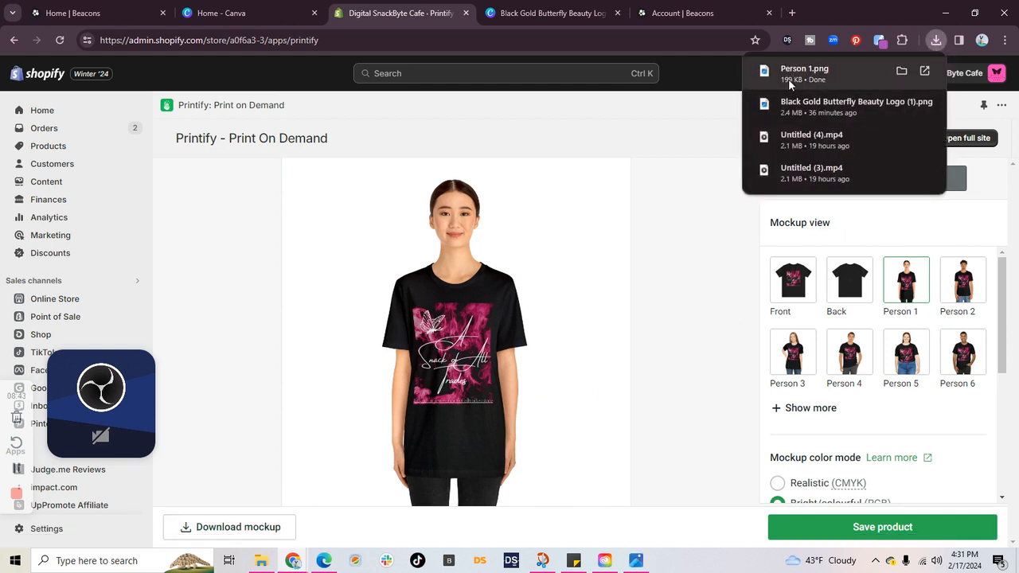
click(847, 62)
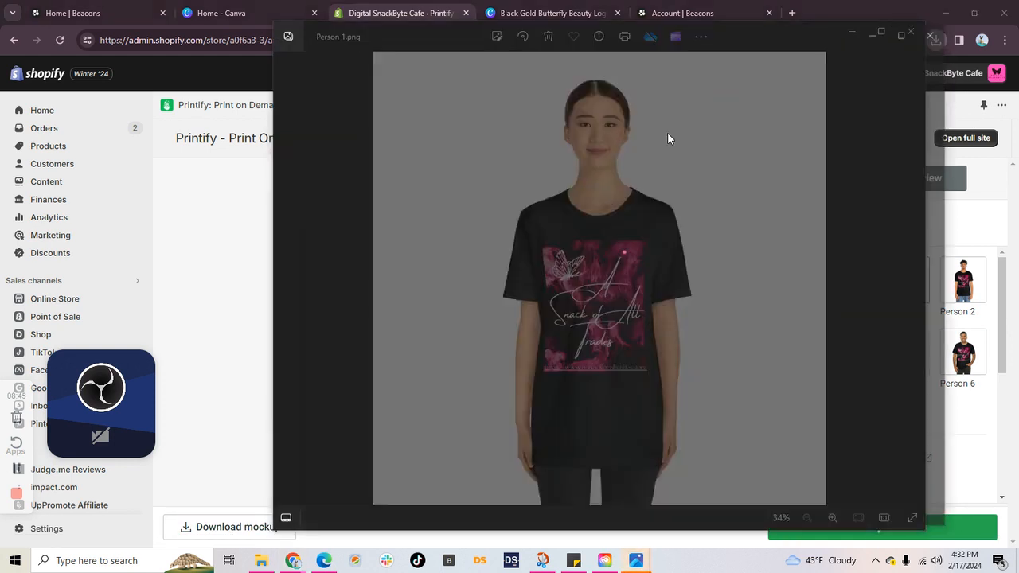
Step: Inspect the logo print up close in Person 1.png and close the image viewer
scroll(735, 295, up, 2)
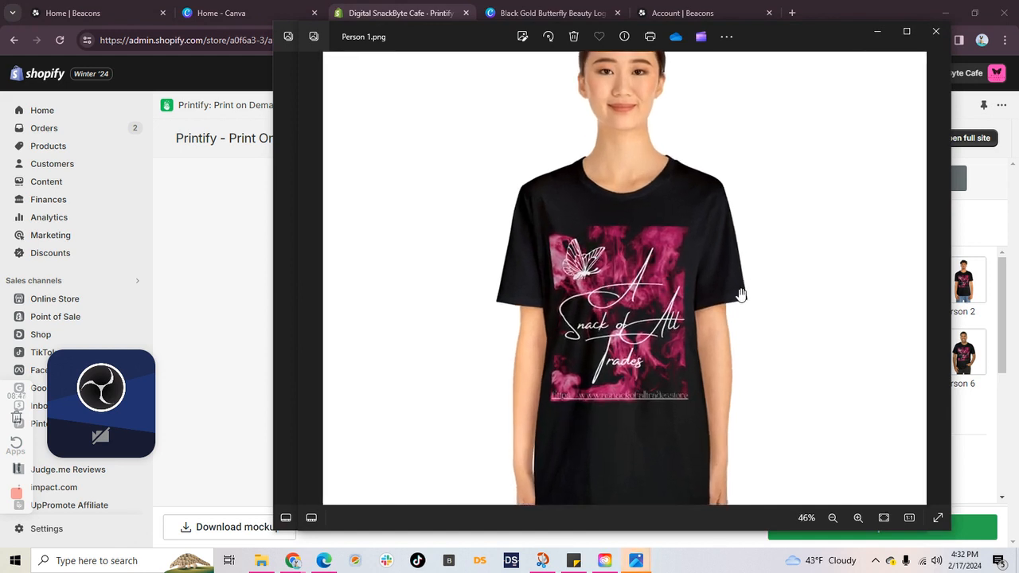
scroll(771, 285, up, 2)
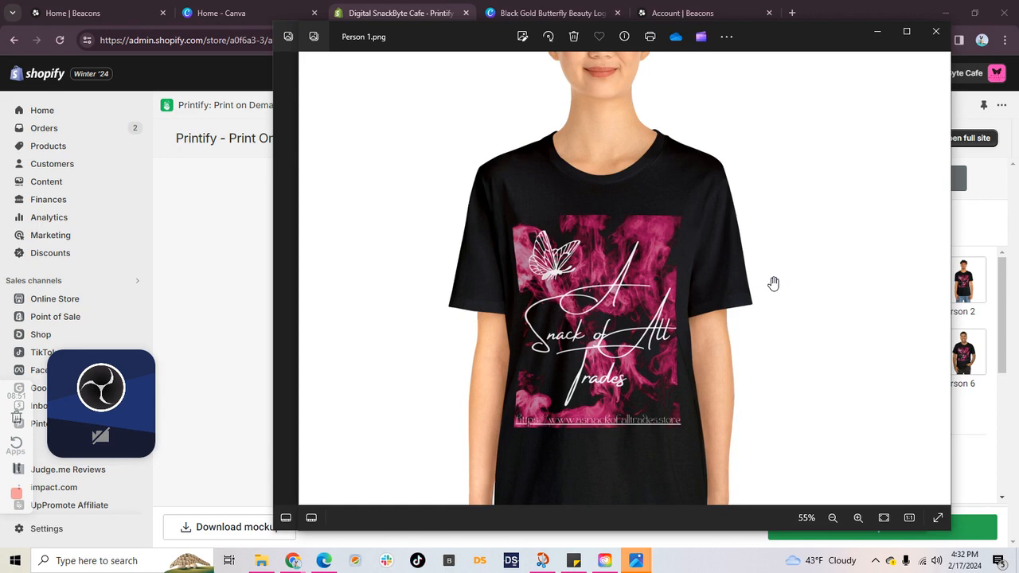
scroll(773, 283, down, 4)
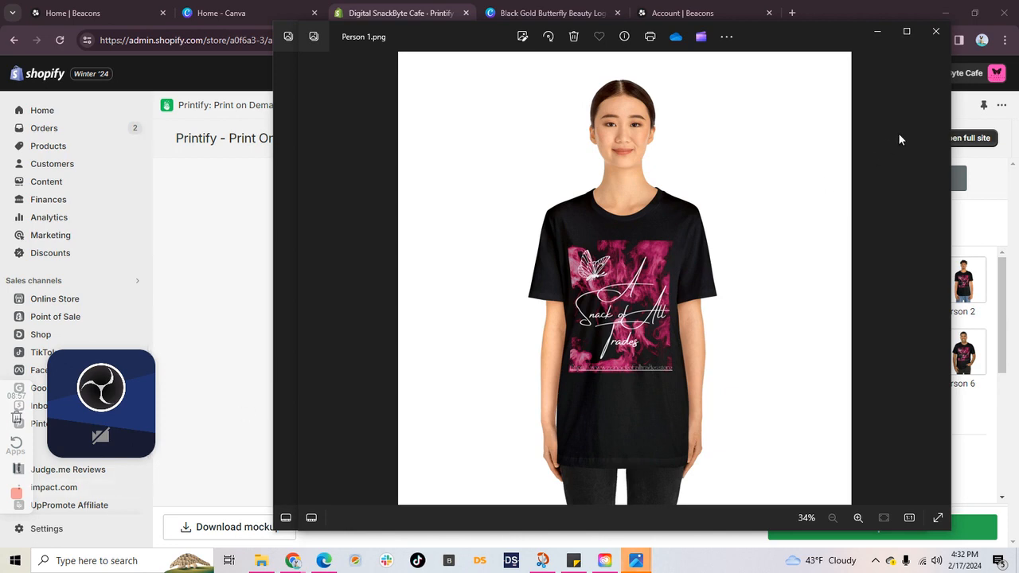
click(934, 32)
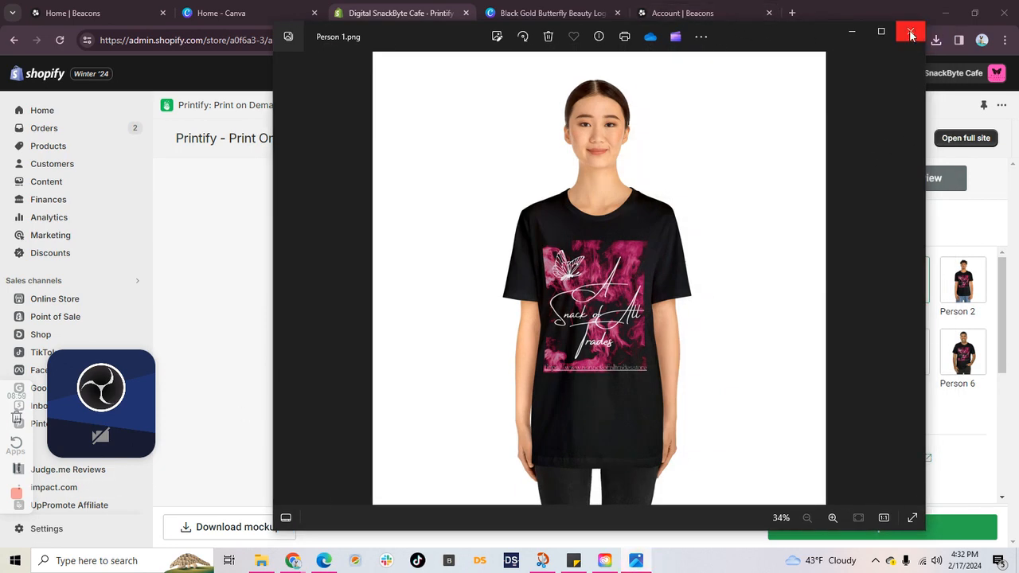
click(911, 32)
Step: Switch to the Beacons account page and review the entries in the Link in Bio links list
click(731, 15)
scroll(873, 348, down, 2)
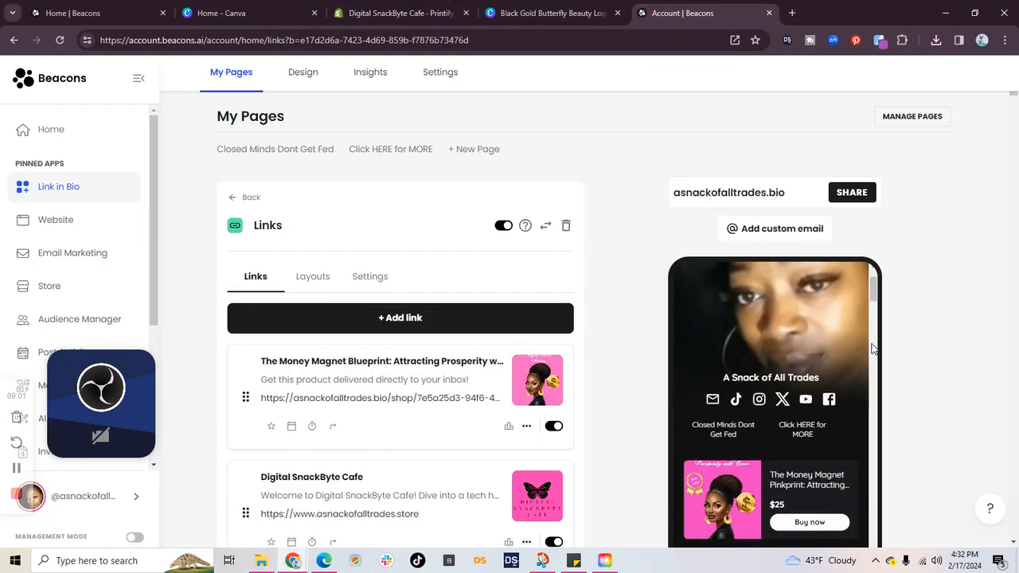
scroll(875, 351, down, 5)
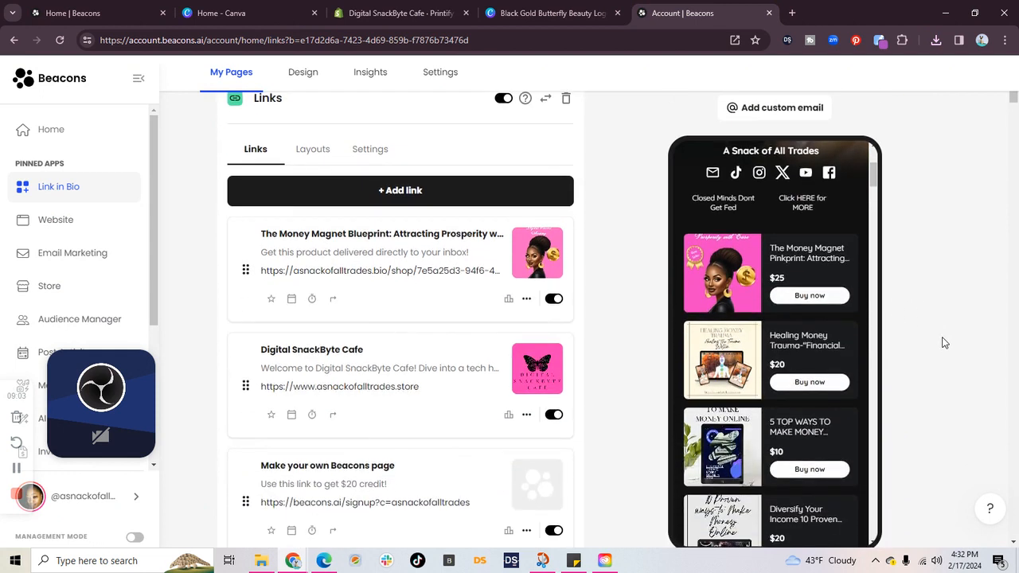
scroll(942, 342, down, 1)
scroll(828, 288, up, 1)
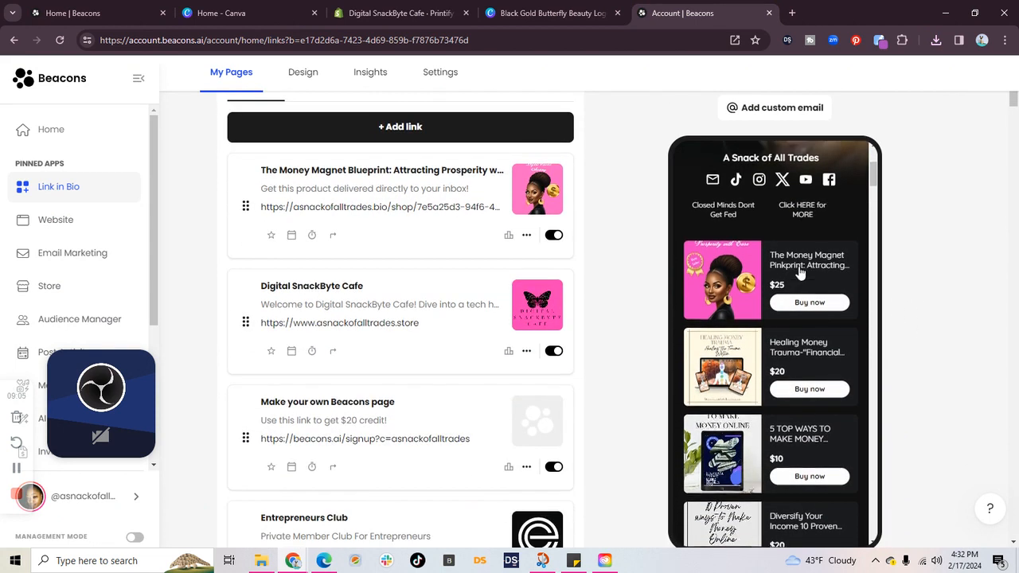
scroll(844, 286, up, 2)
scroll(576, 311, up, 3)
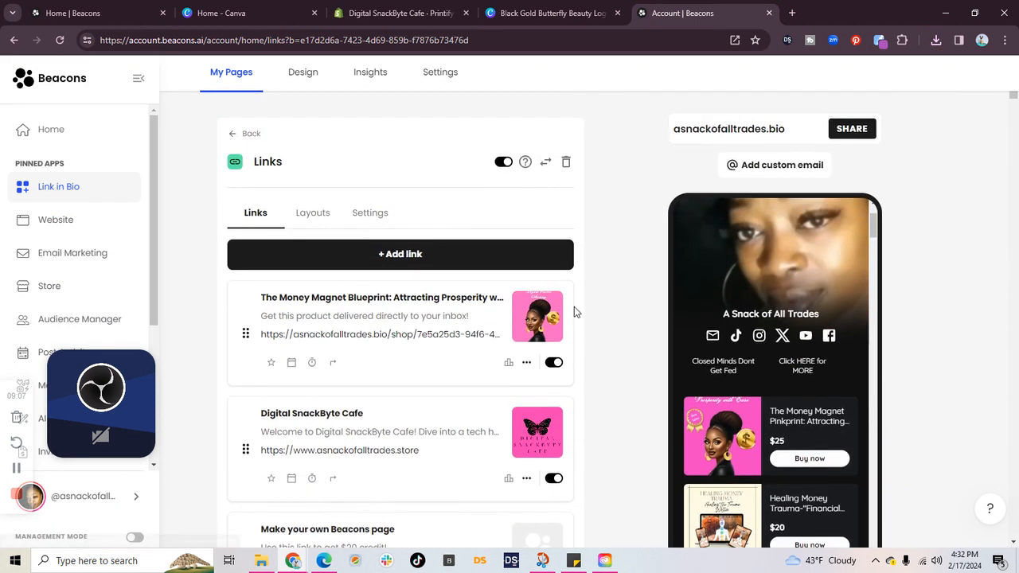
scroll(942, 313, down, 3)
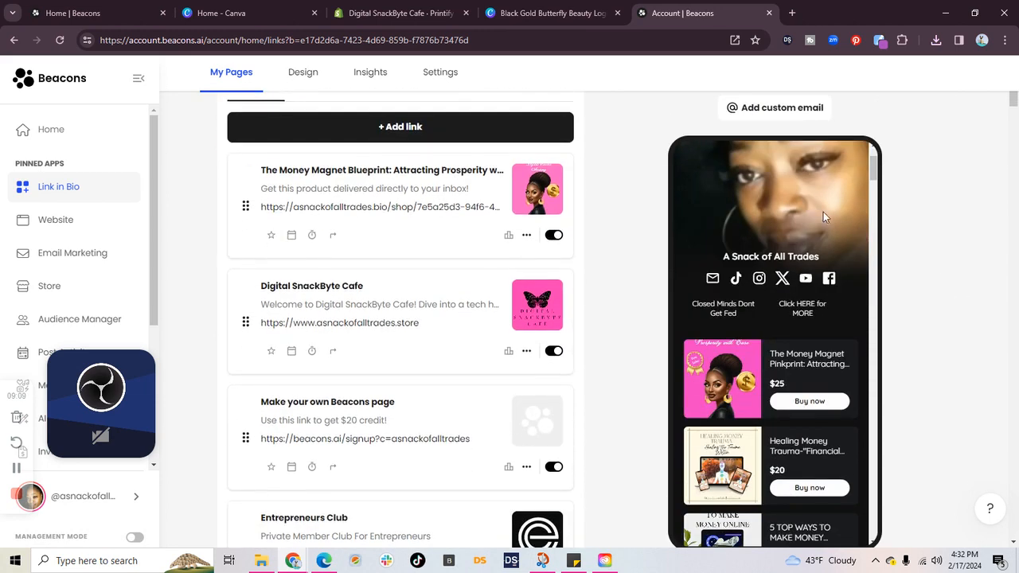
scroll(934, 262, down, 1)
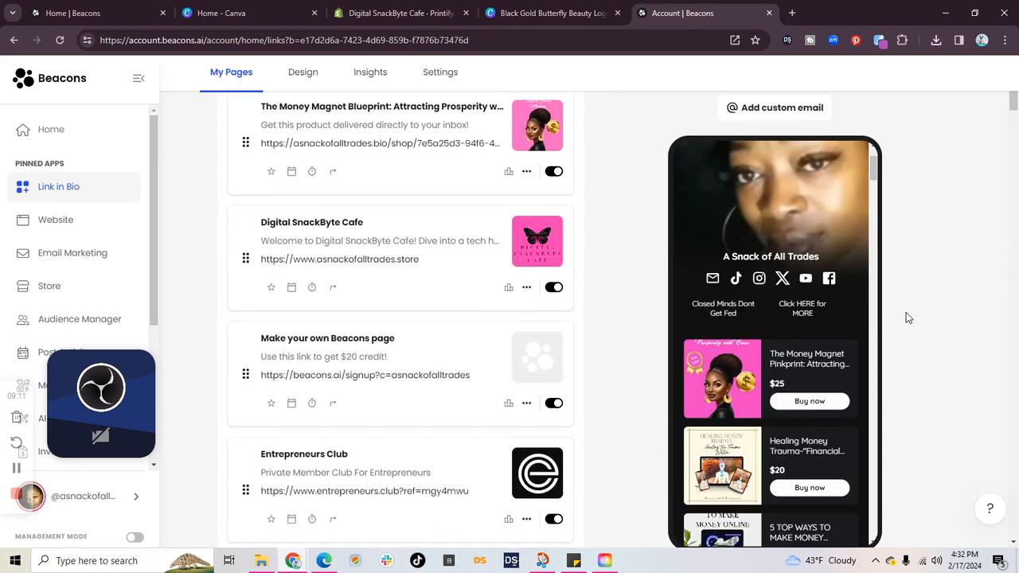
scroll(907, 314, down, 2)
scroll(946, 291, down, 1)
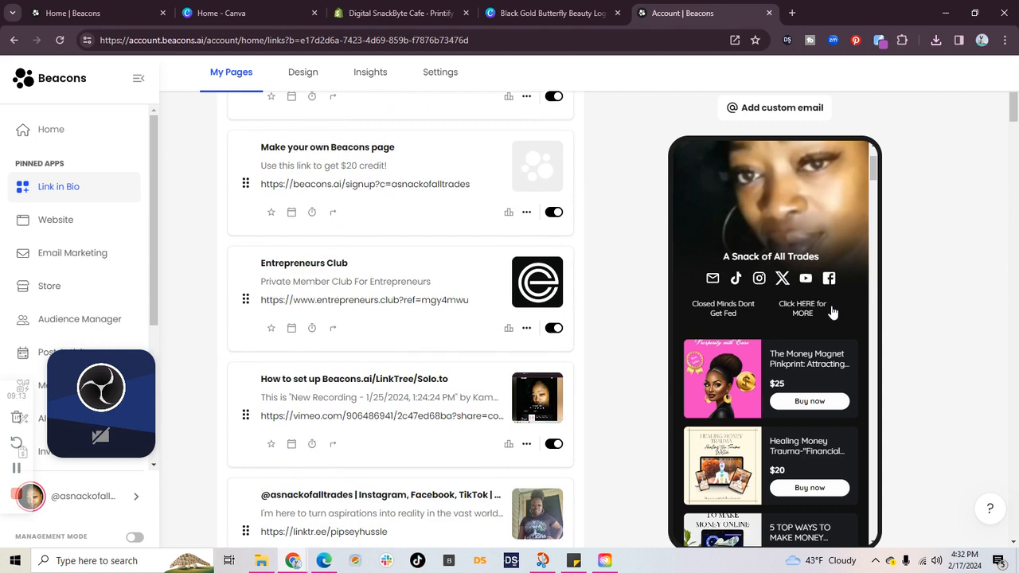
Step: Examine the header, social links and product listings in the Link in Bio phone preview
scroll(850, 268, down, 1)
scroll(846, 227, down, 1)
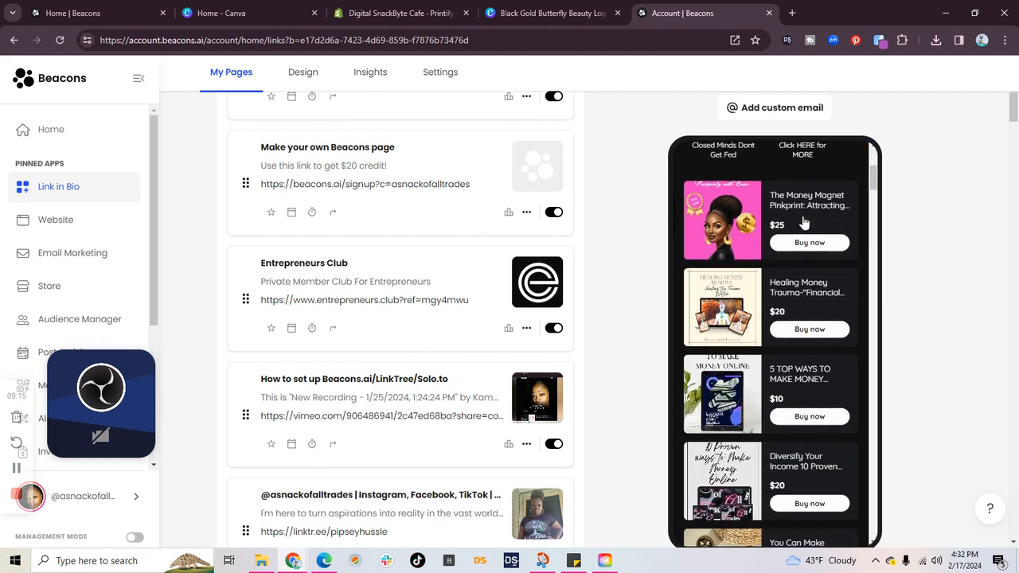
scroll(787, 314, down, 1)
scroll(800, 428, down, 2)
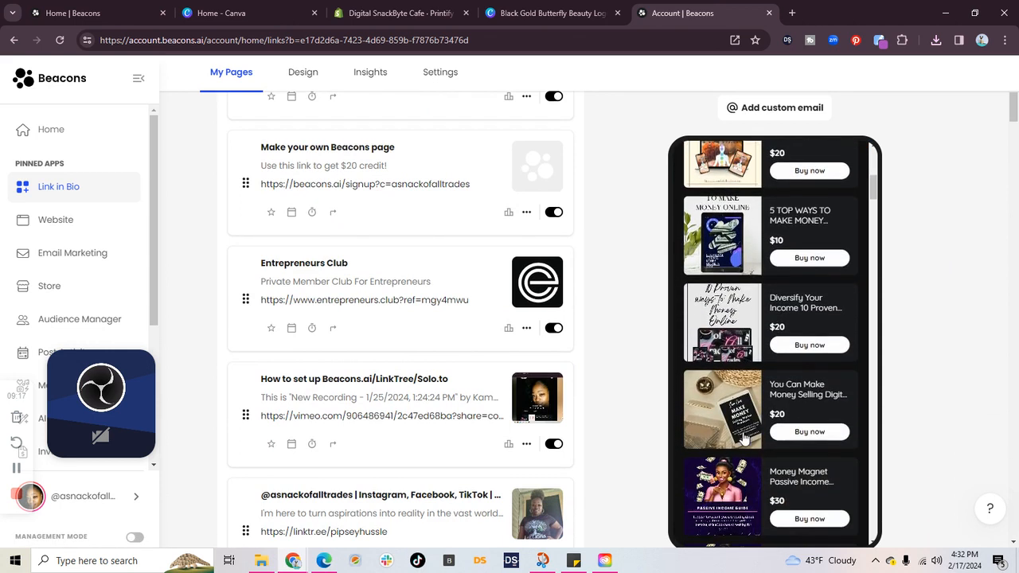
scroll(727, 483, down, 2)
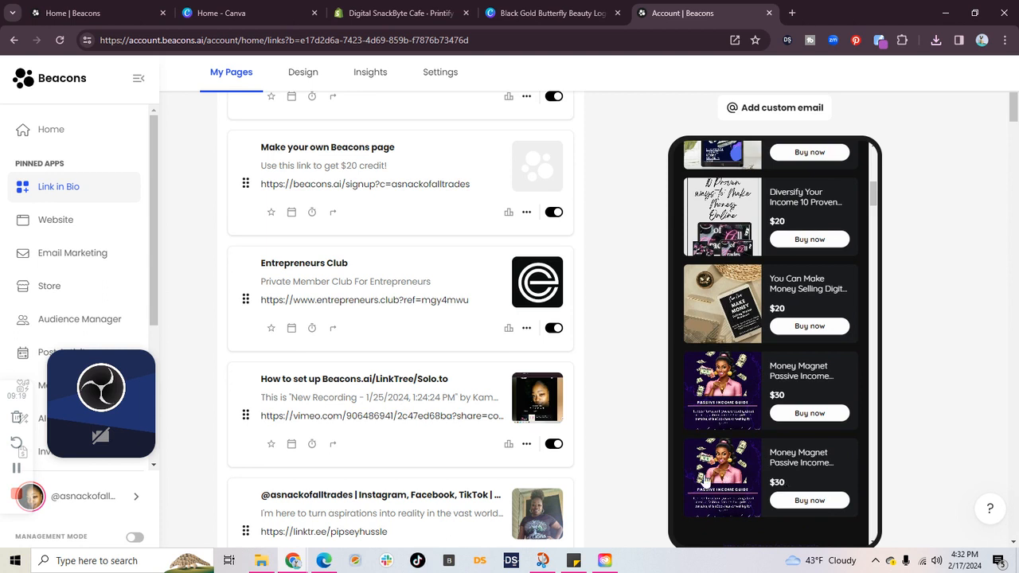
scroll(716, 462, down, 1)
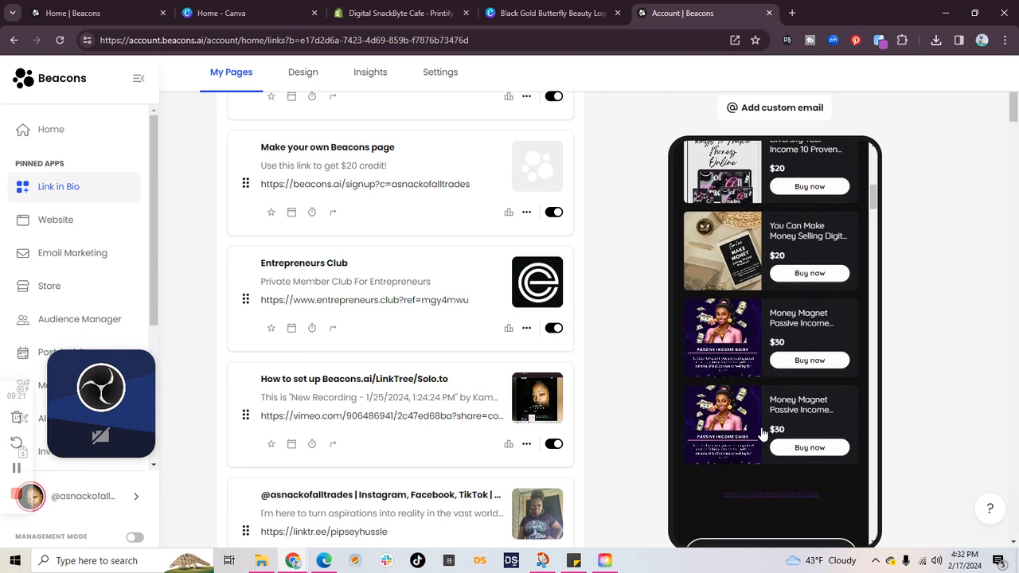
scroll(762, 433, up, 6)
scroll(758, 424, up, 3)
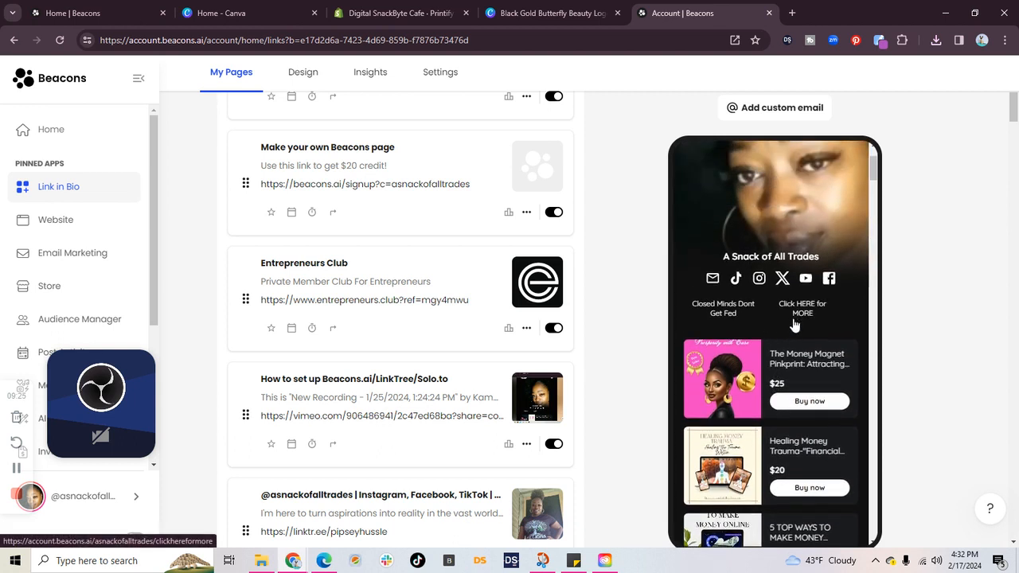
scroll(795, 324, up, 1)
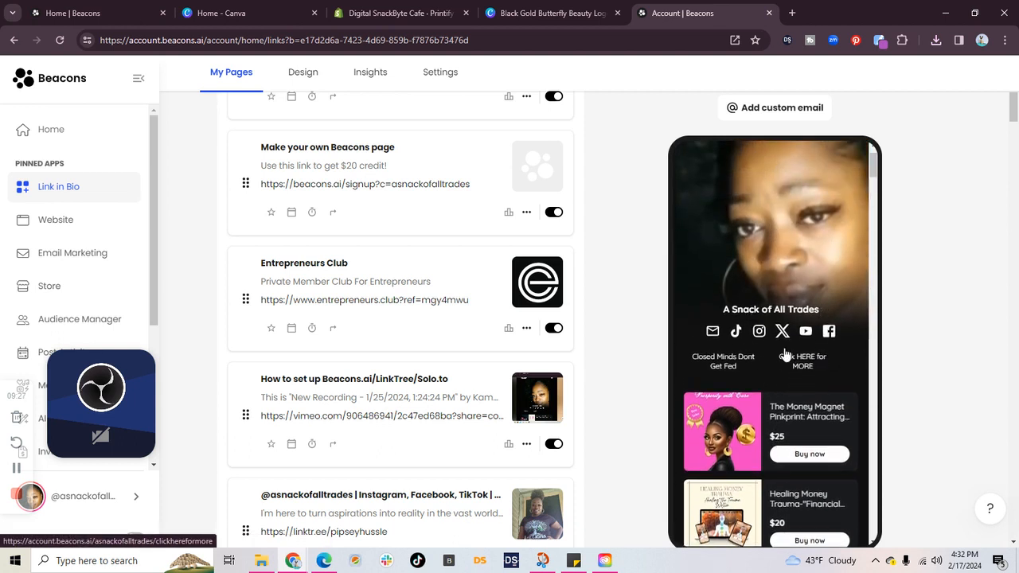
scroll(790, 357, down, 1)
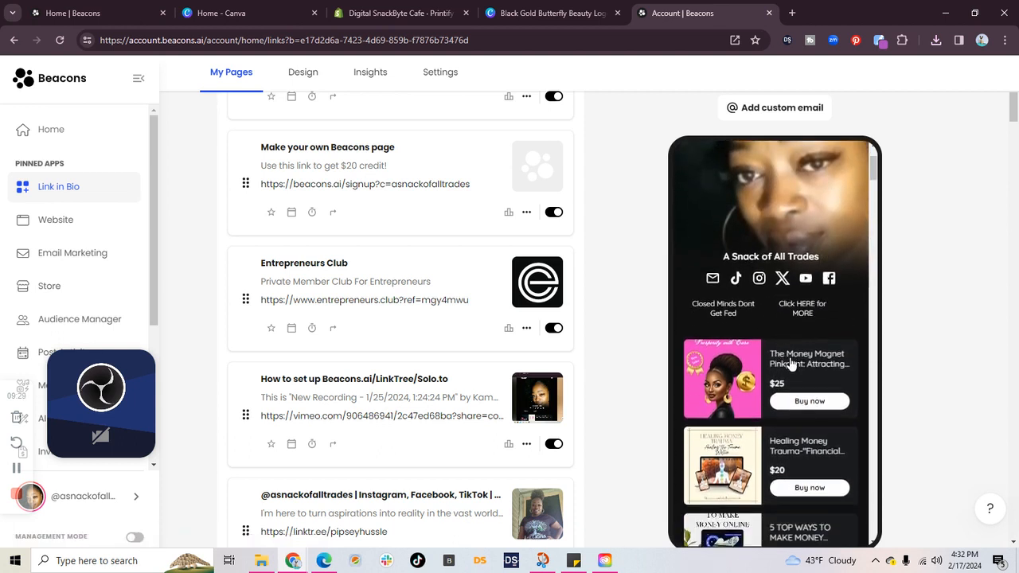
scroll(791, 363, down, 3)
scroll(791, 363, up, 2)
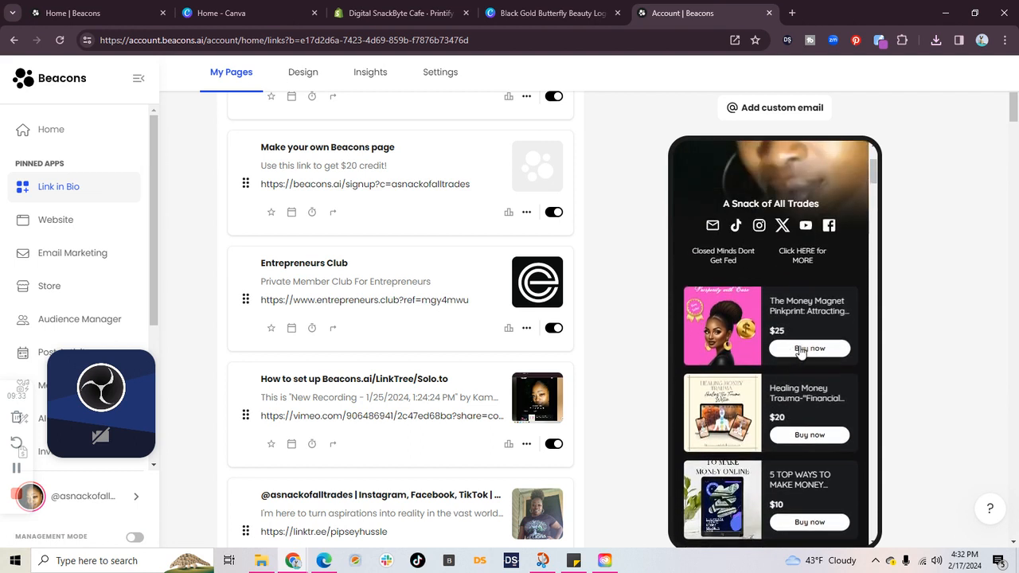
scroll(804, 340, up, 1)
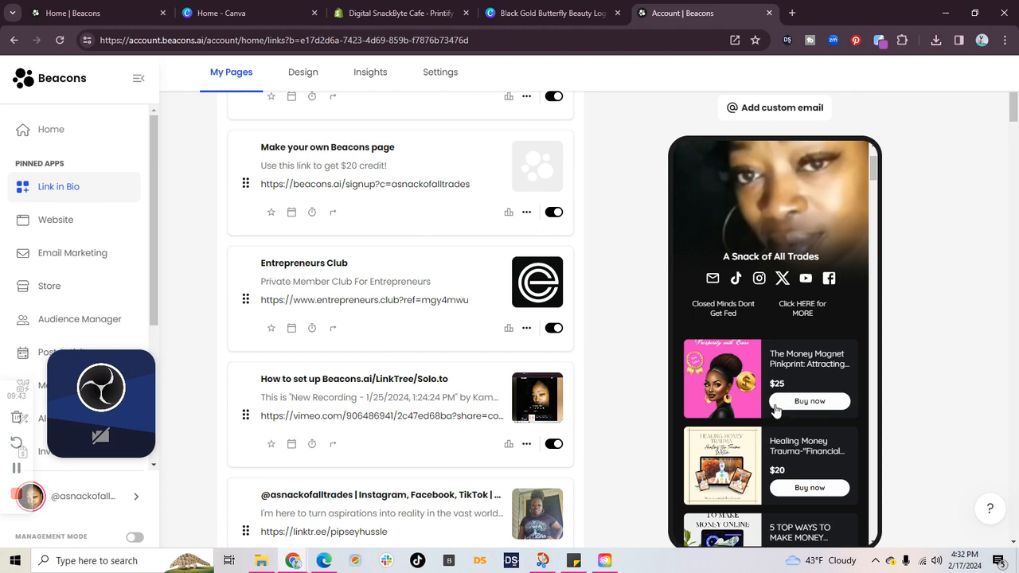
scroll(776, 410, up, 3)
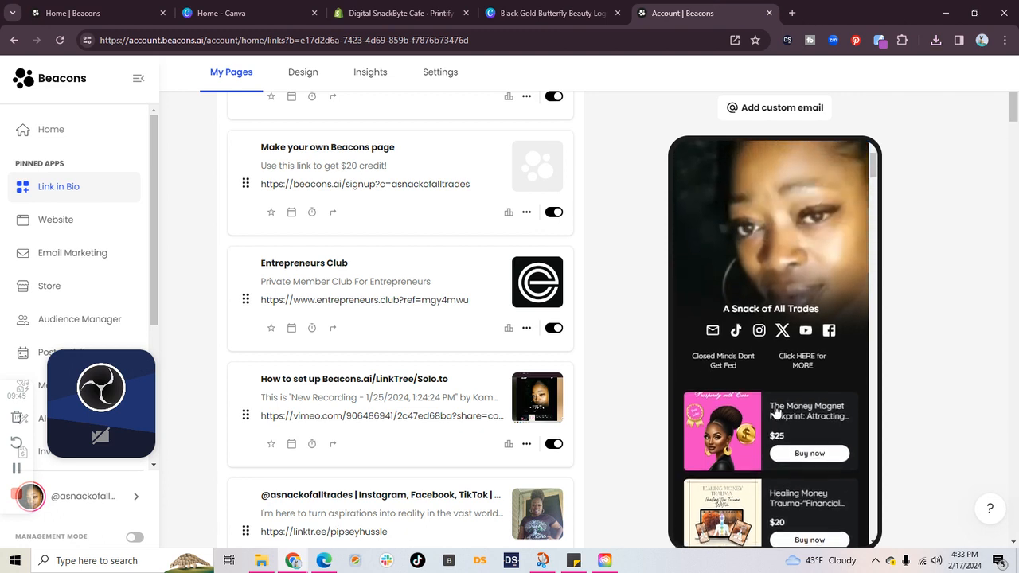